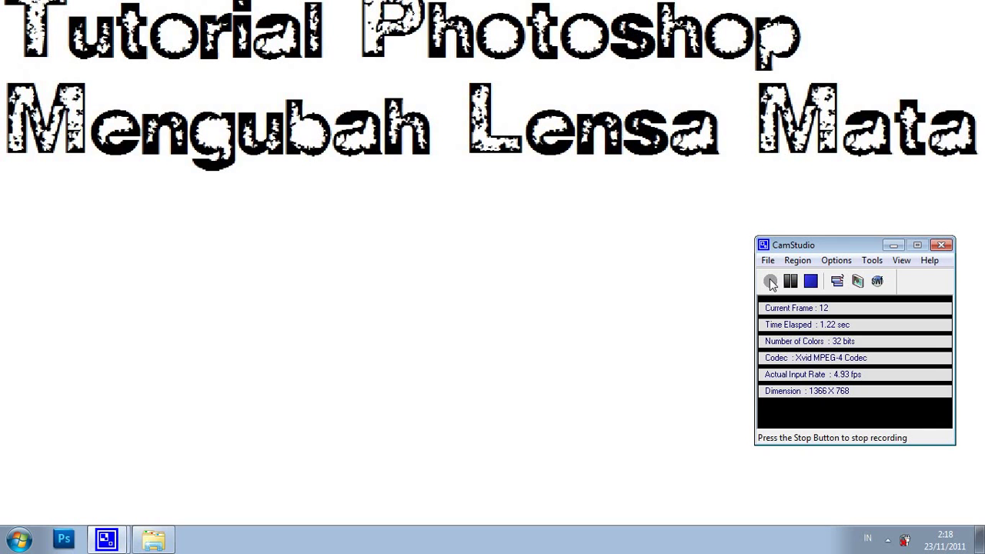
- Minimize the CamStudio recorder window and bring up the Windows Start menu
left_click(893, 244)
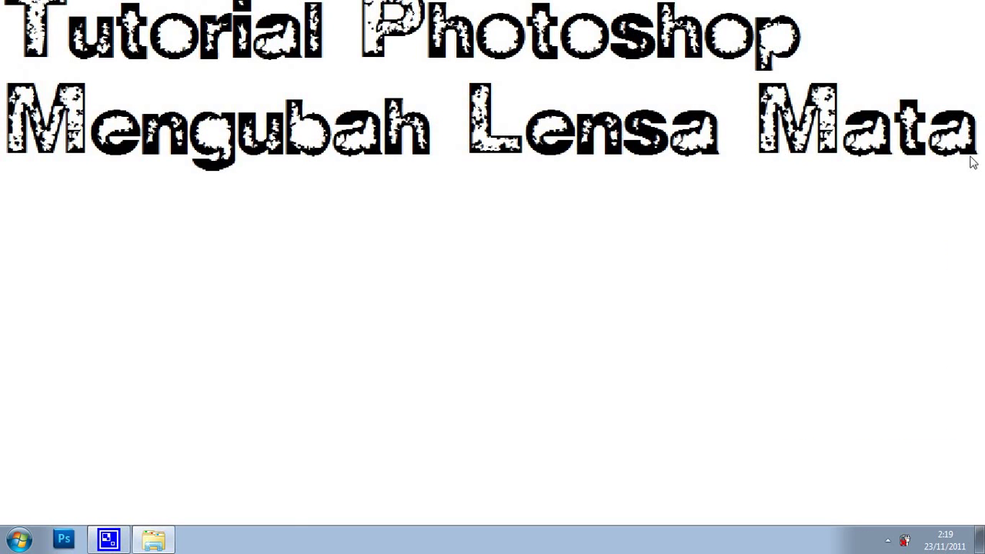
left_click(20, 540)
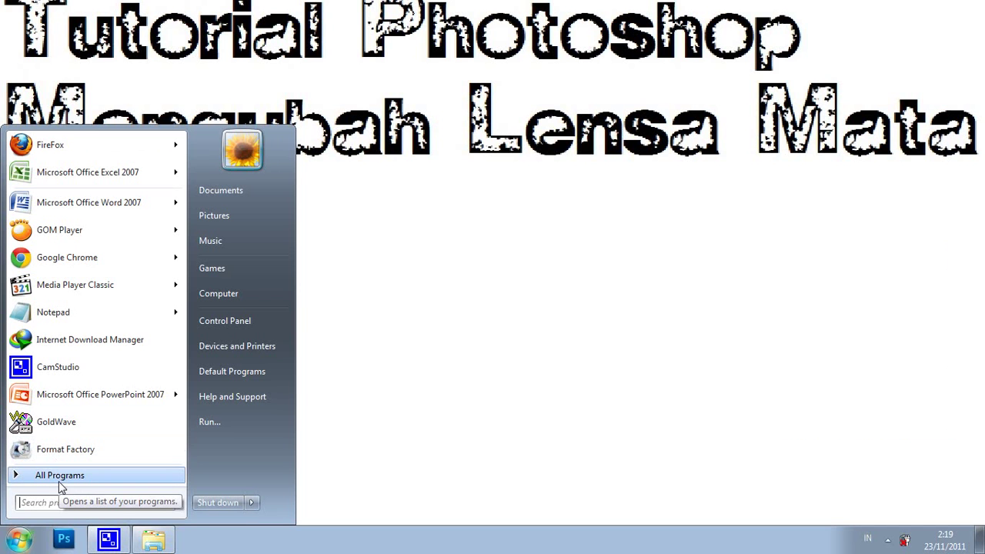
- Launch Adobe Photoshop CS5 from the All Programs list
left_click(59, 475)
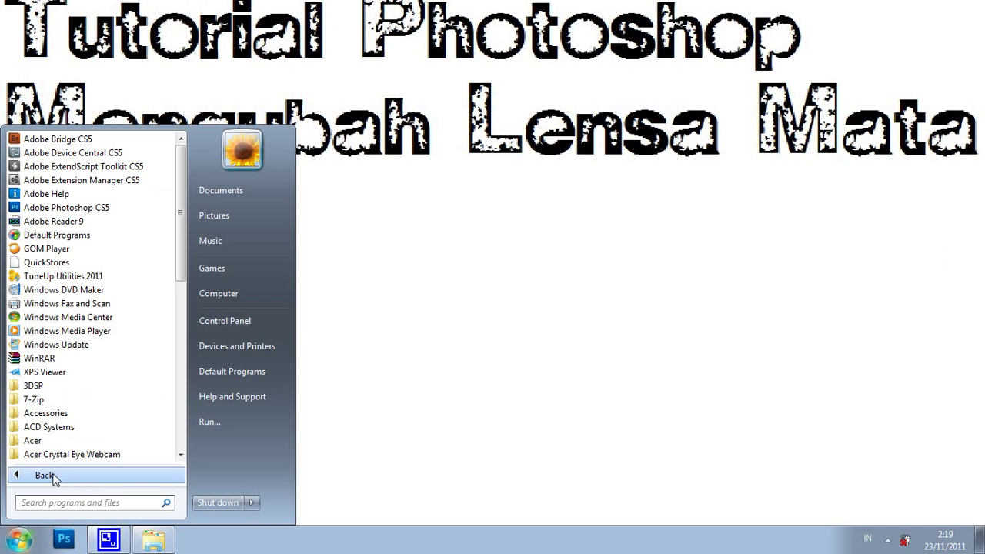
left_click(119, 215)
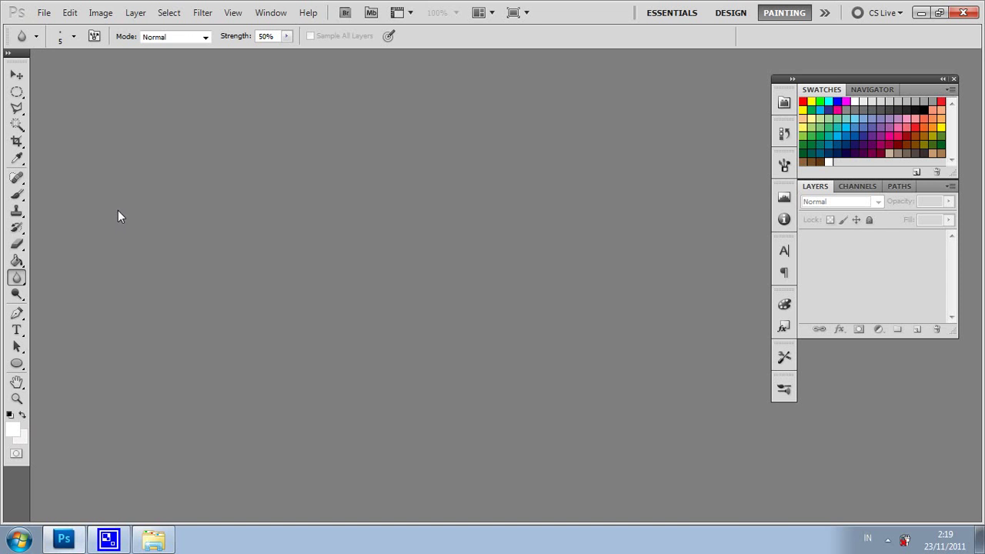
- Open the portrait JPEG from Local Disc (F:) via File > Open
left_click(44, 12)
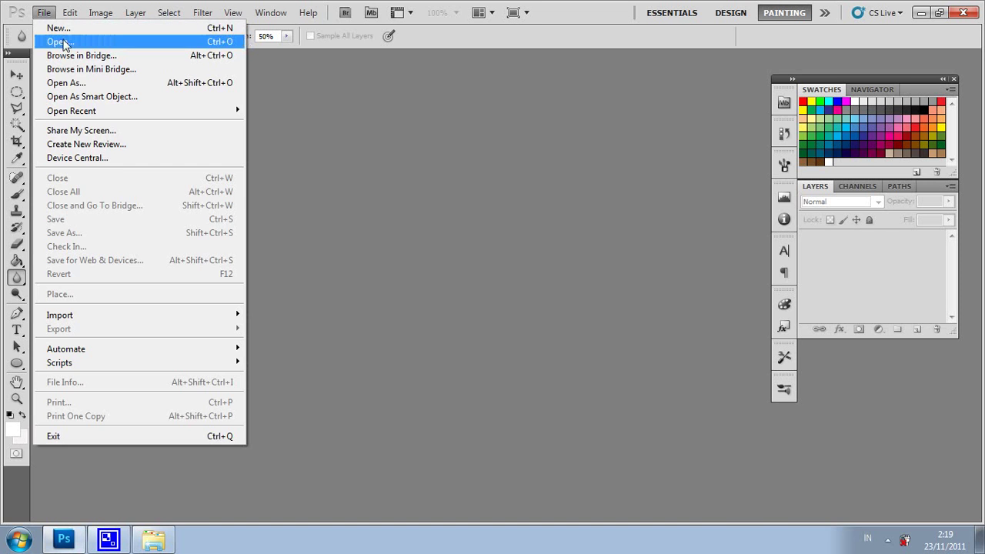
left_click(65, 43)
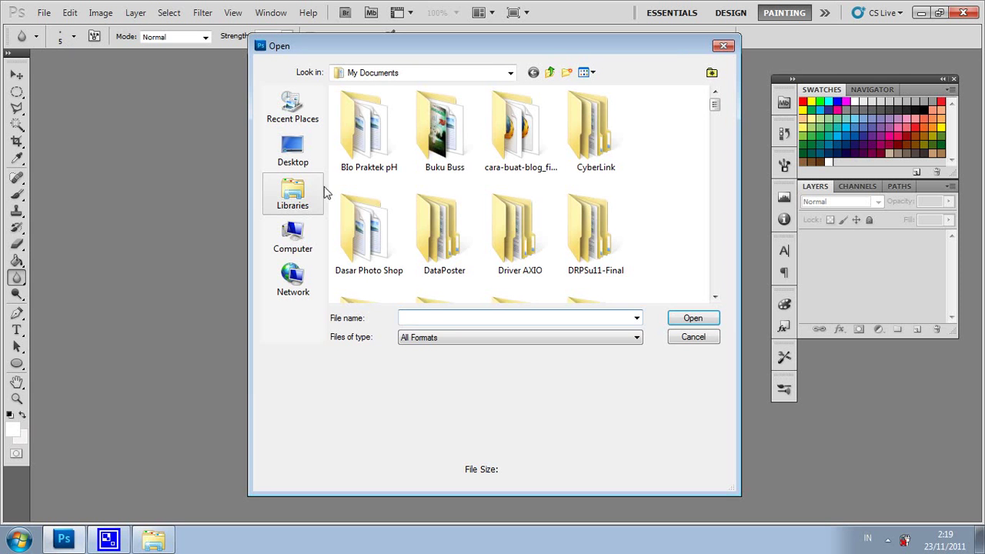
left_click(301, 234)
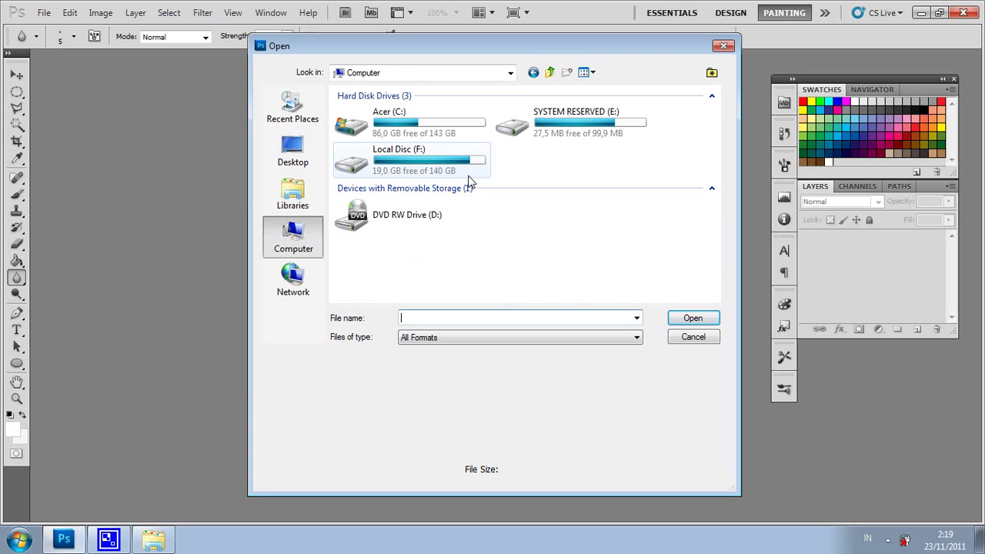
double_click(468, 176)
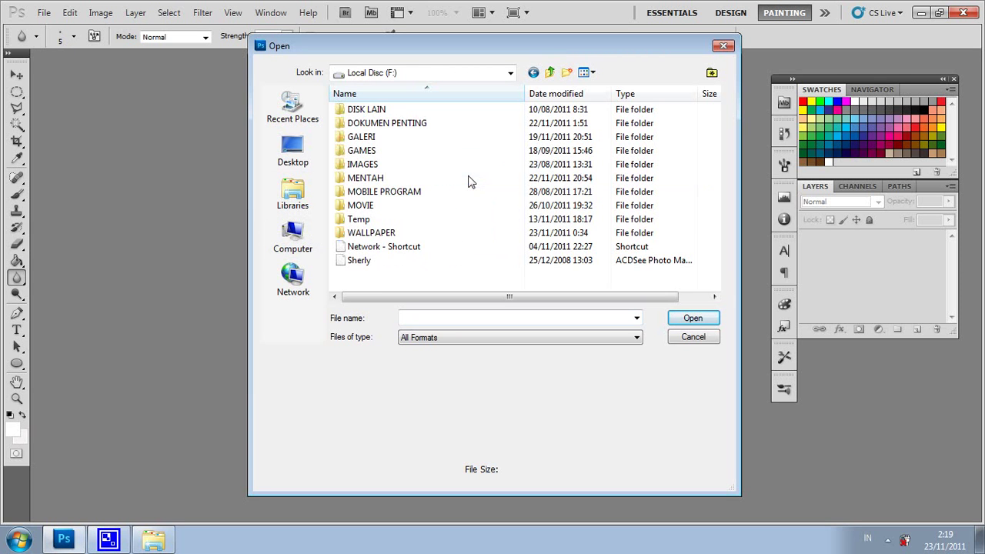
left_click(377, 263)
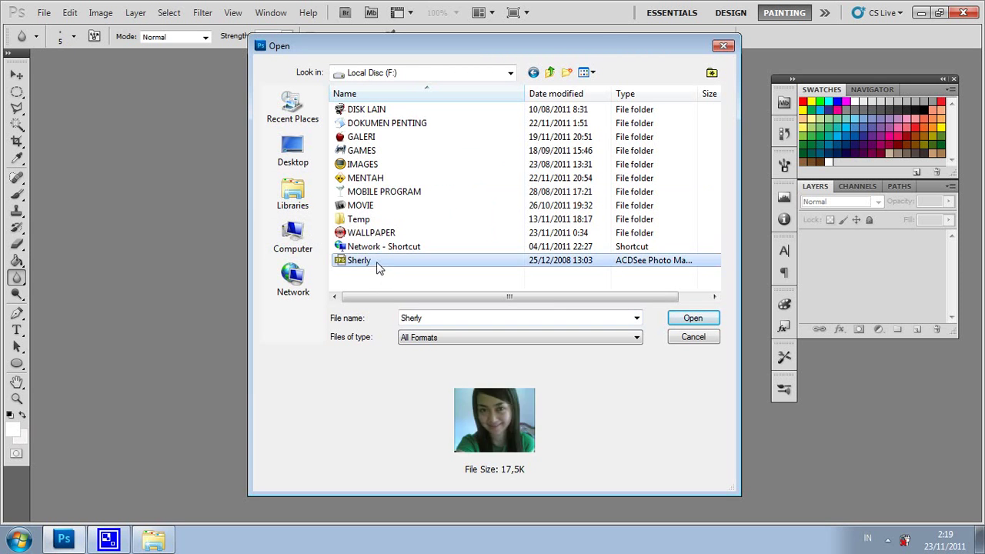
left_click(680, 319)
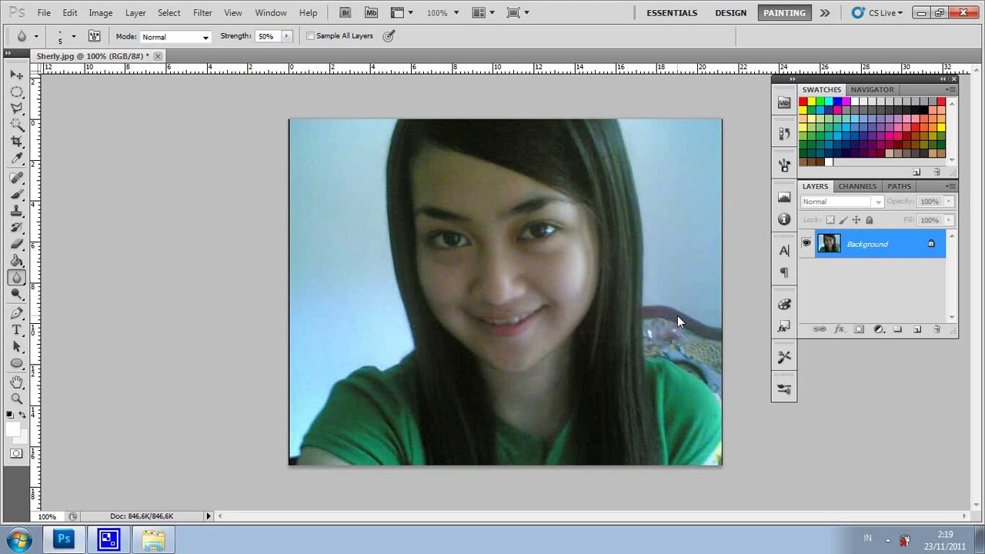
- Zoom to 1600% on the eye, scrolling until the iris fills the window
scroll(678, 315, "up", 3)
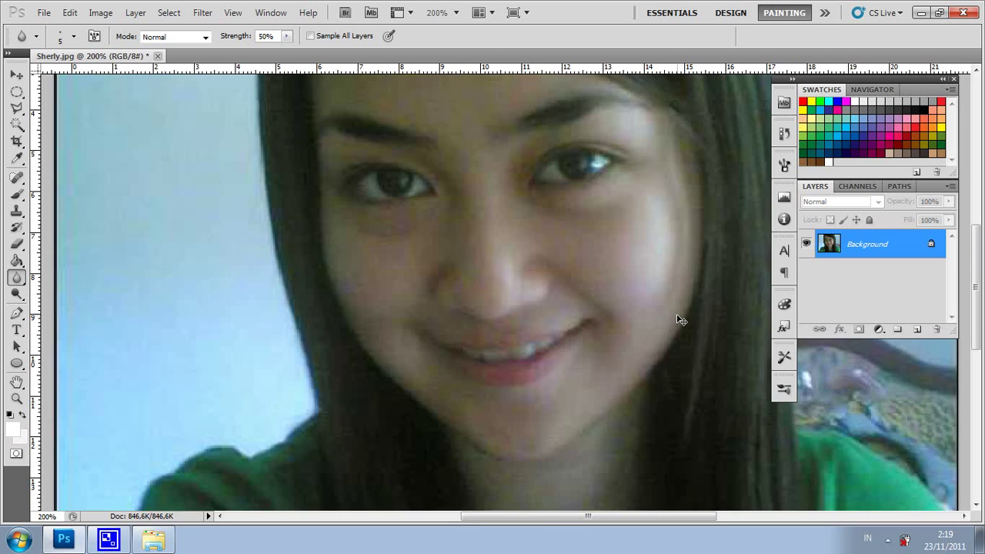
scroll(681, 319, "up", 1)
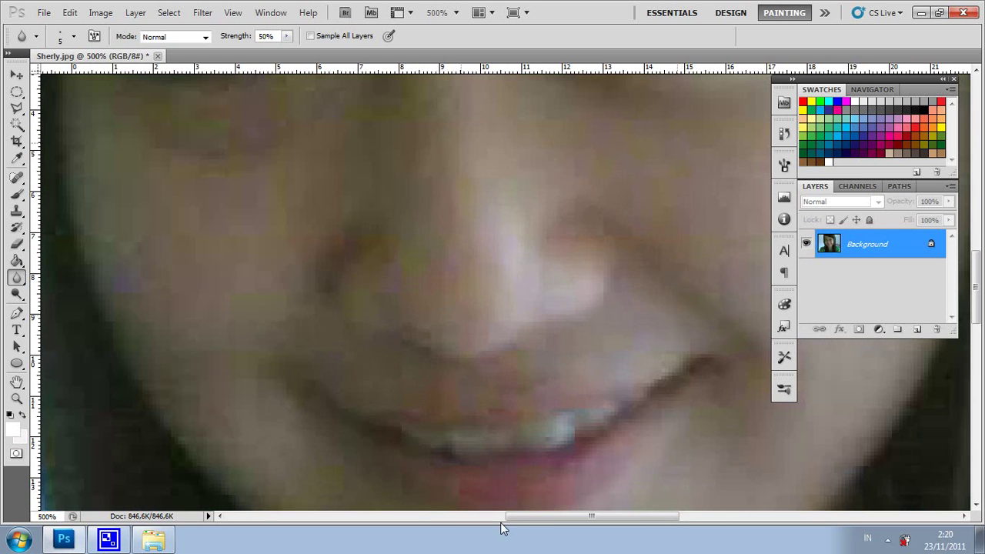
left_click_drag(521, 524, 582, 524)
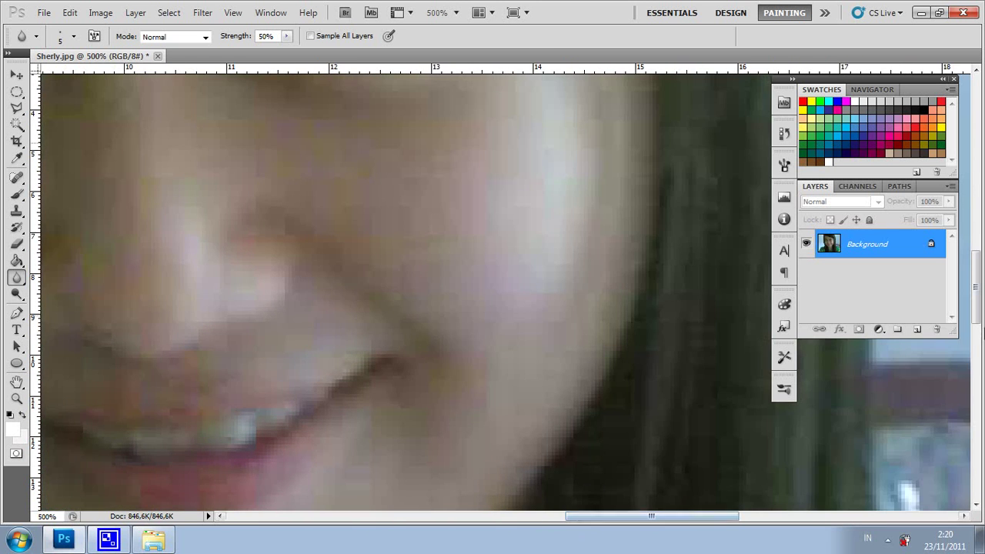
left_click_drag(979, 323, 979, 277)
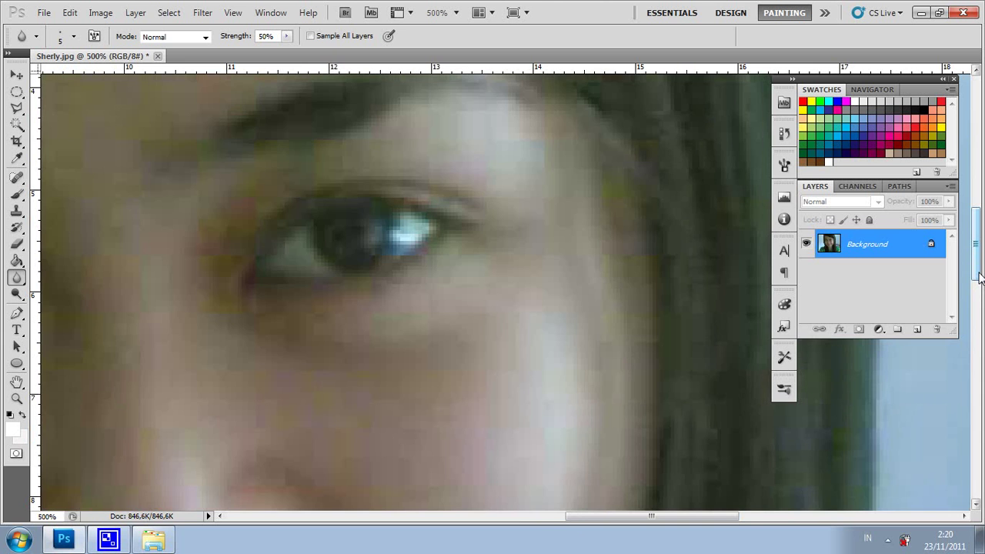
key("ctrl+plus")
key("ctrl+plus")
key("ctrl+plus")
key("ctrl+plus")
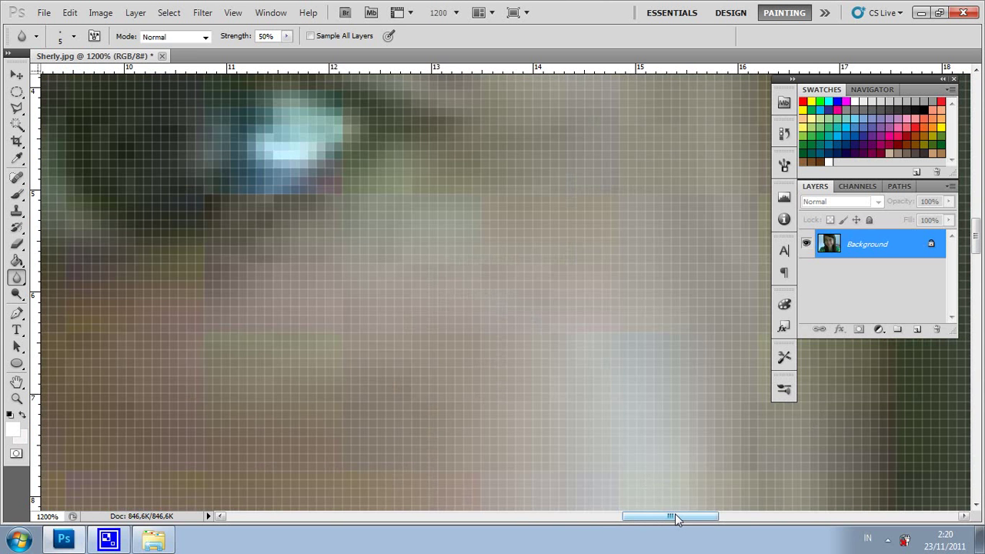
left_click_drag(675, 517, 649, 518)
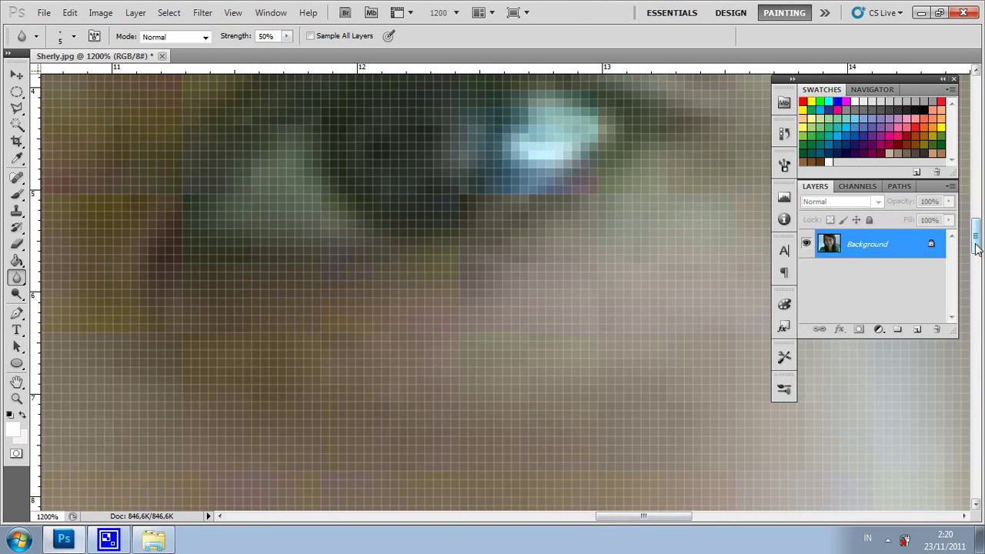
left_click_drag(976, 250, 976, 235)
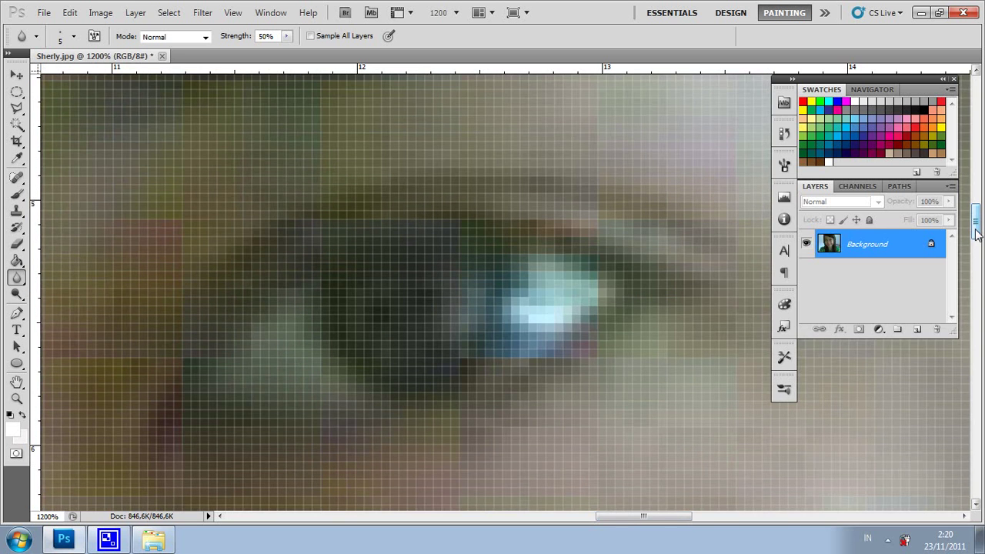
key("ctrl+minus")
key("ctrl+plus")
key("ctrl+plus")
key("ctrl+minus")
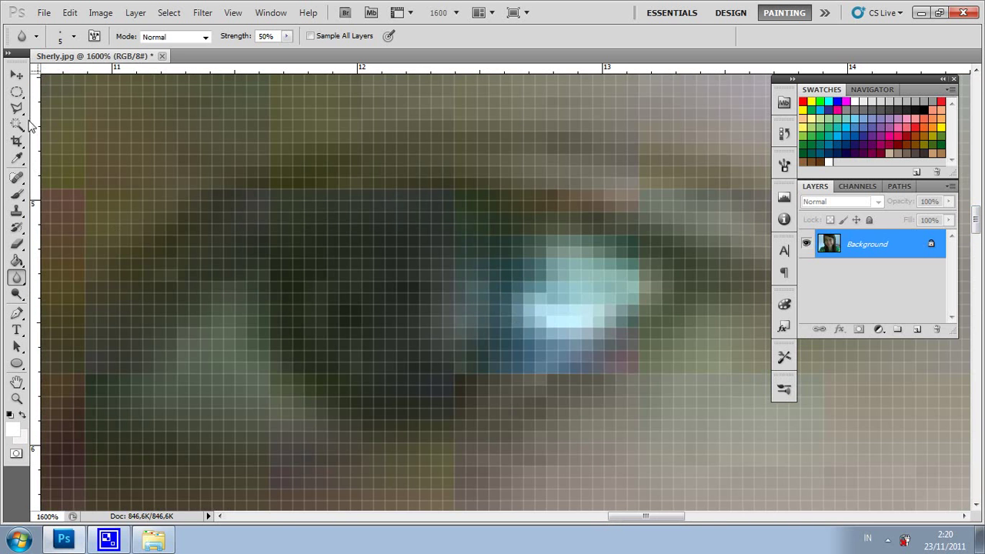
- Add an empty Layer 1 and draw an elliptical selection around the iris, undoing a first attempt
left_click(16, 91)
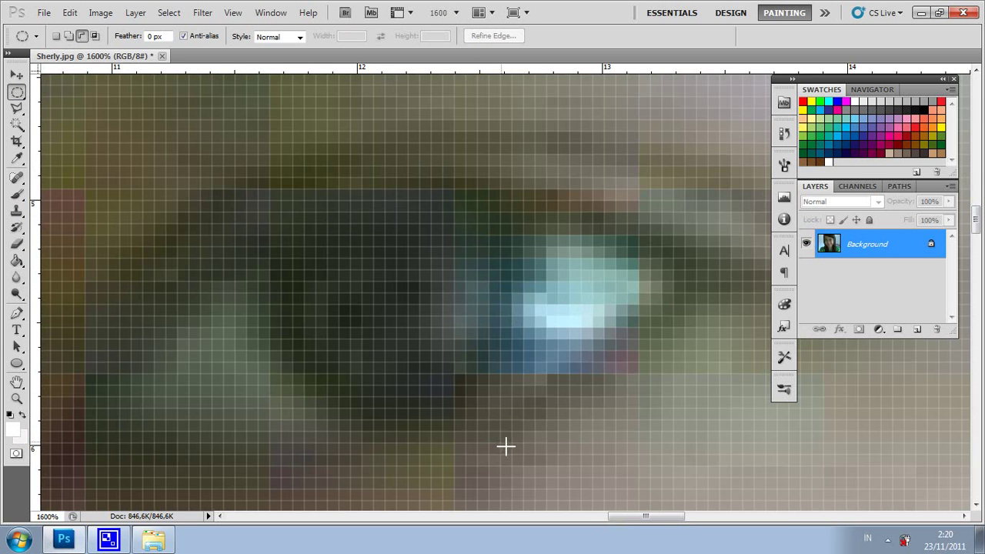
left_click_drag(504, 448, 275, 179)
left_click_drag(274, 185, 257, 187)
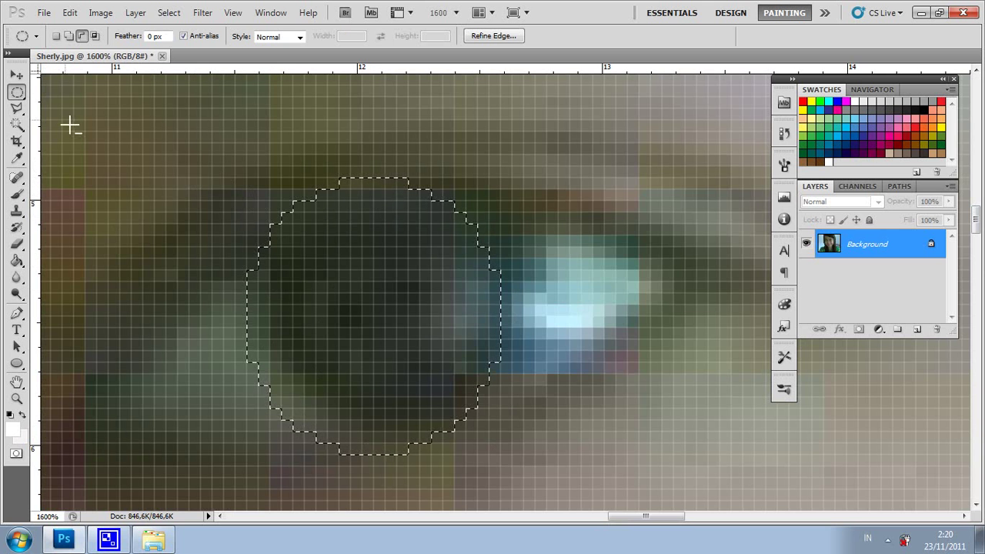
left_click(69, 12)
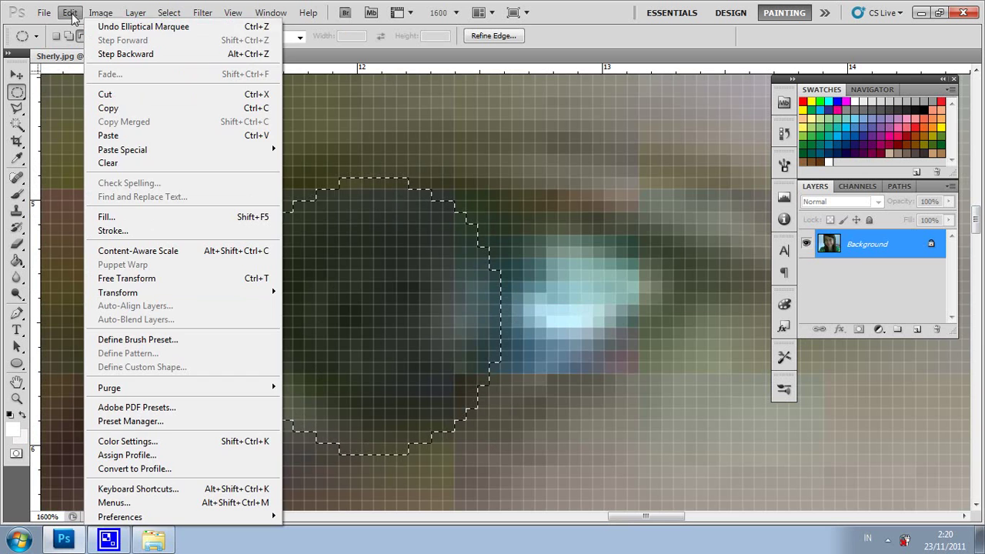
left_click(92, 29)
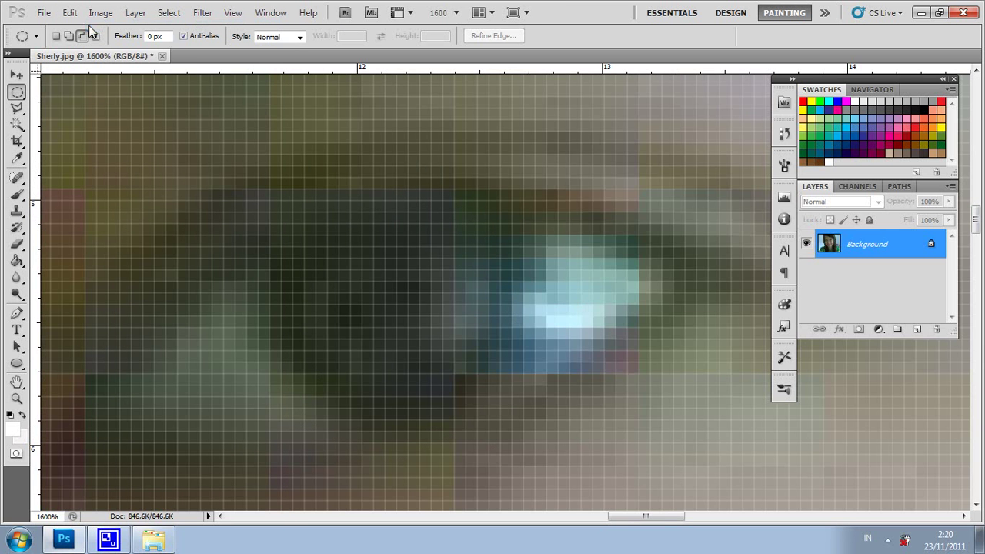
left_click(916, 329)
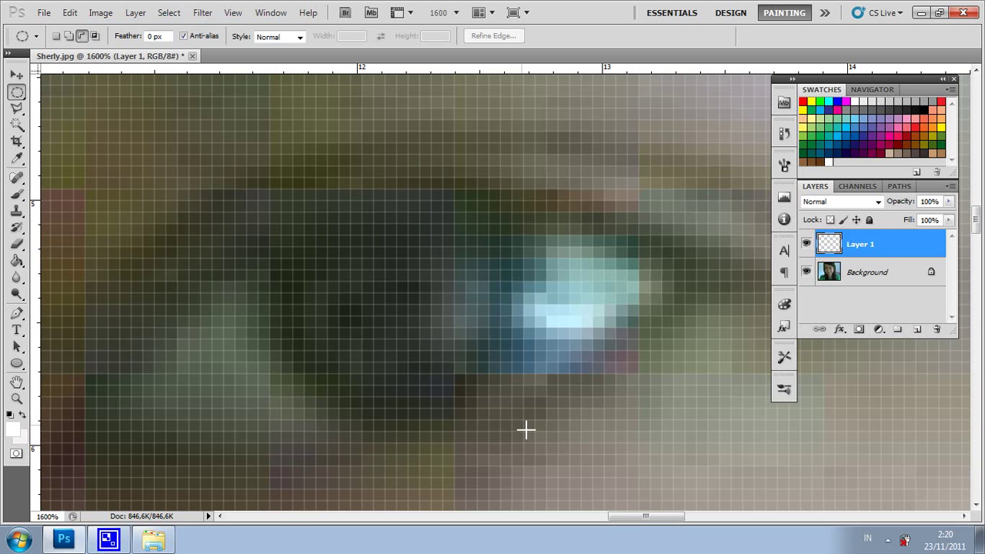
left_click_drag(457, 353, 261, 170)
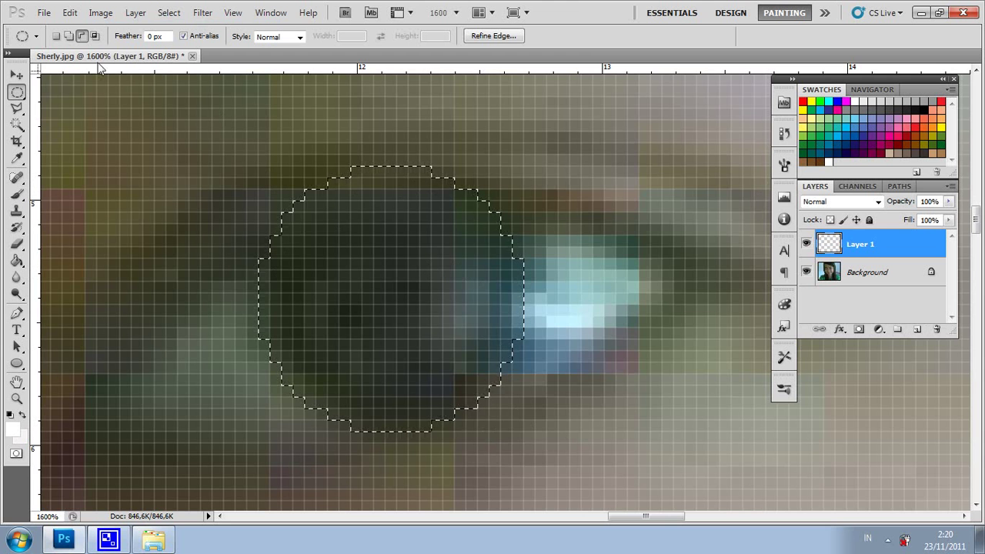
- Subtract a circle over the pupil from the iris selection, leaving a ring
left_click(82, 36)
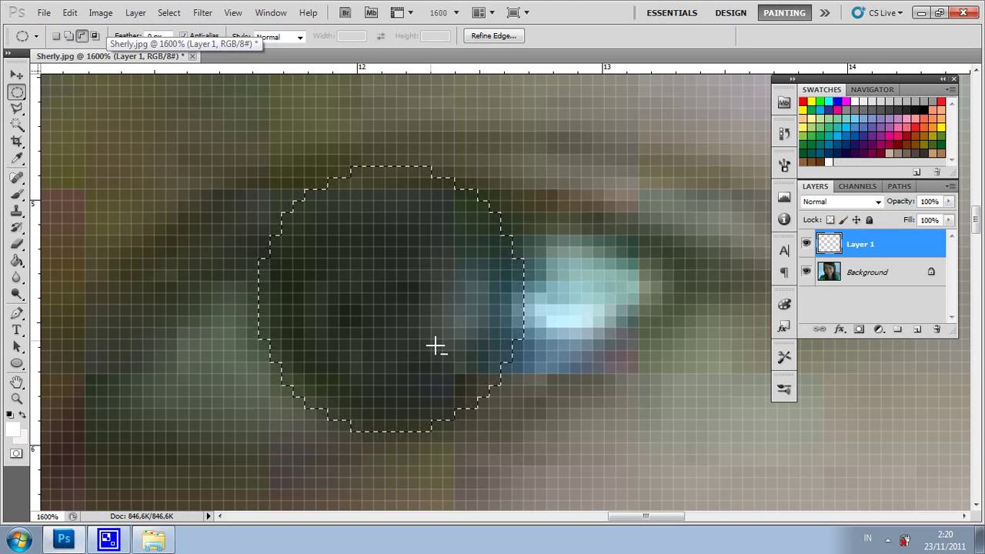
left_click_drag(436, 348, 365, 284)
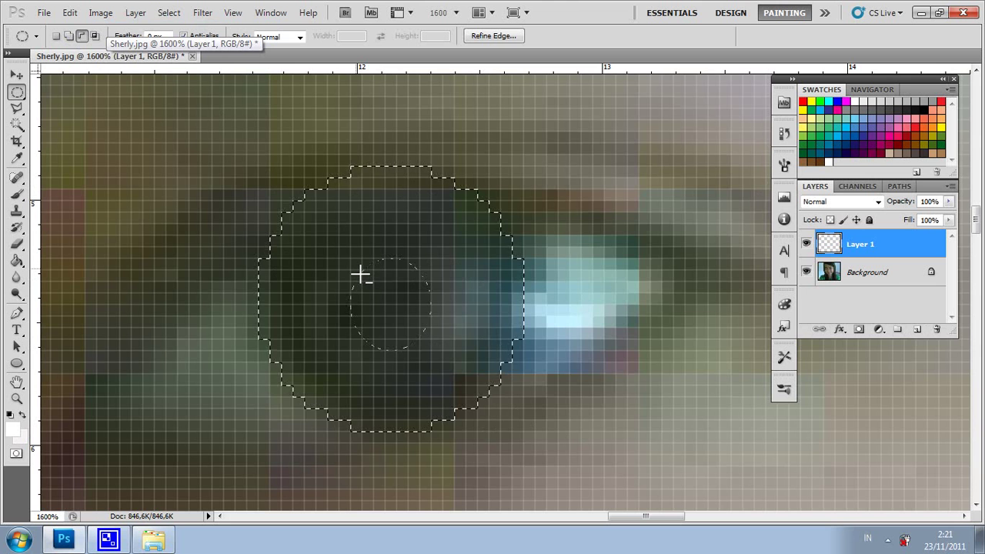
left_click_drag(359, 275, 432, 351)
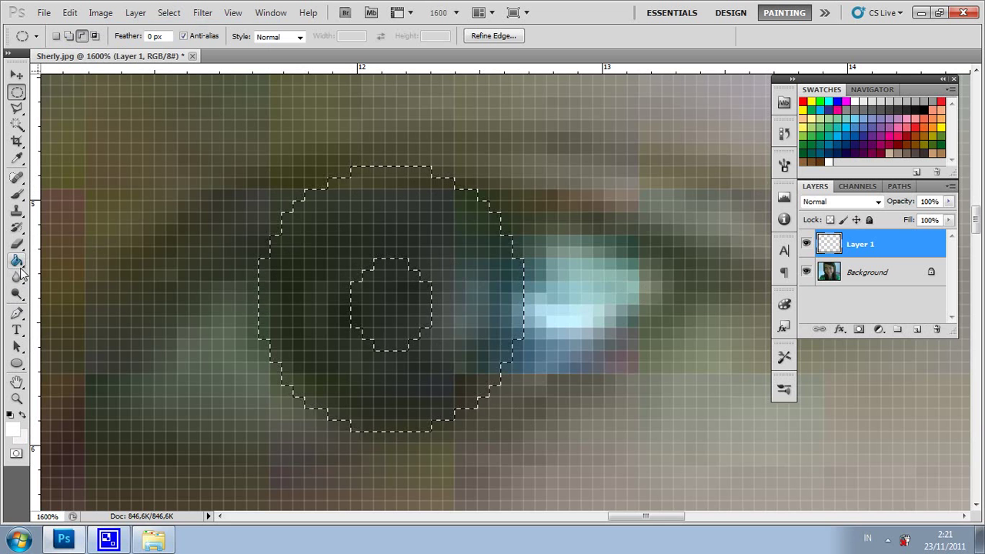
- Choose the Brush tool and set the foreground colour to blue 0000ff
left_click(17, 194)
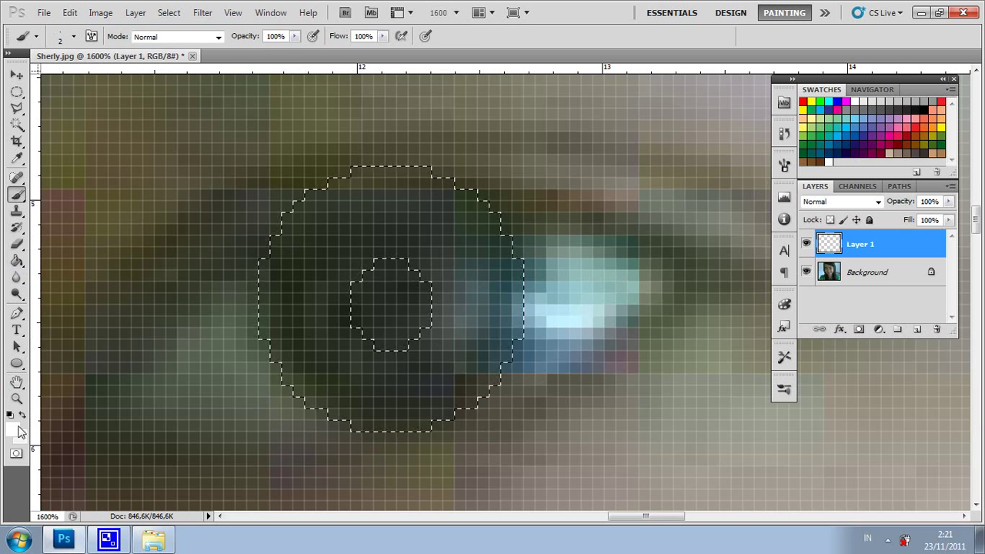
left_click(17, 428)
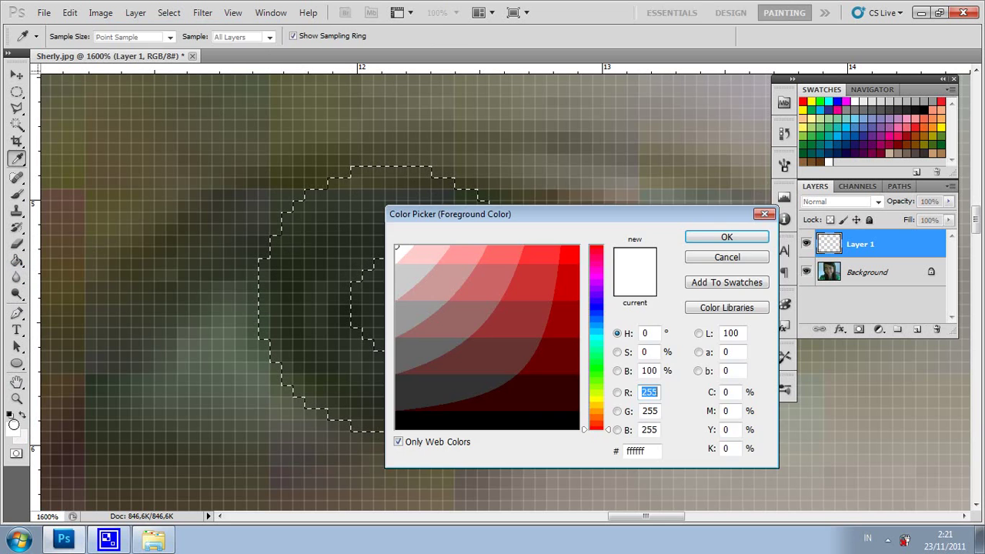
left_click(596, 307)
left_click(574, 261)
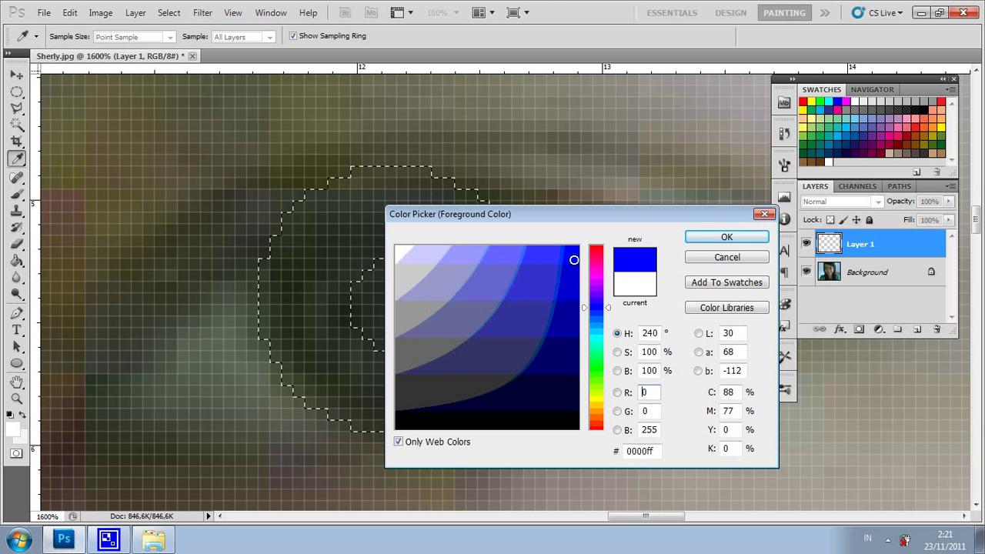
left_click(715, 238)
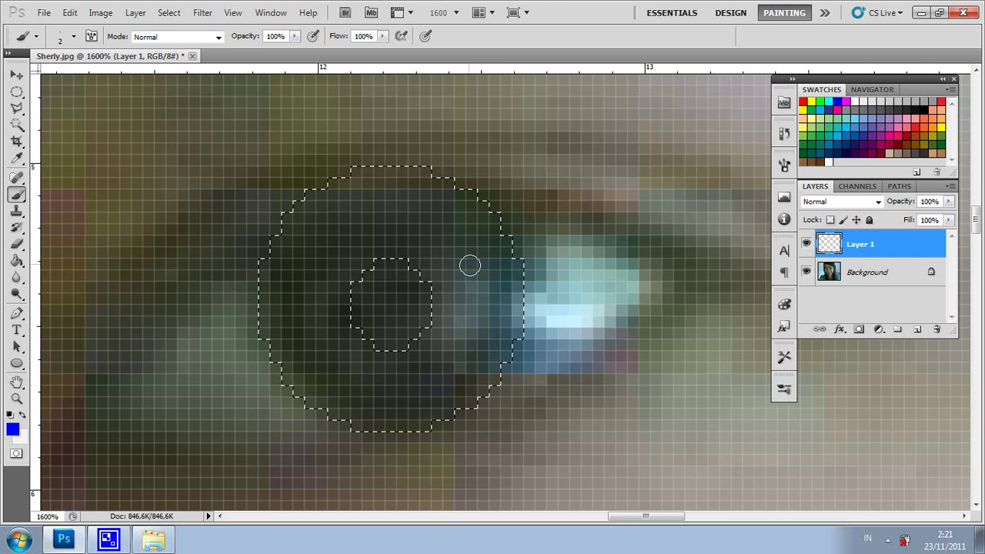
- Paint blue petal strokes around the pupil inside the ring selection on Layer 1
mouse_move(451, 281)
left_mouse_down()
mouse_move(495, 279)
mouse_move(473, 284)
mouse_move(499, 303)
mouse_move(454, 321)
mouse_move(479, 334)
mouse_move(515, 292)
mouse_move(510, 319)
mouse_move(418, 356)
mouse_move(451, 367)
mouse_move(409, 359)
mouse_move(422, 407)
mouse_move(458, 412)
left_mouse_up()
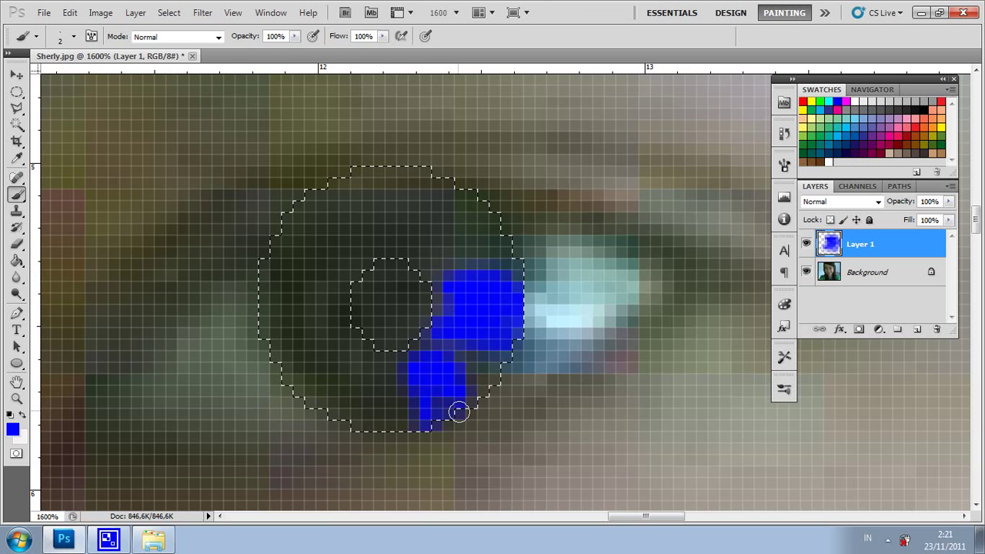
mouse_move(378, 359)
left_mouse_down()
mouse_move(347, 406)
mouse_move(360, 347)
mouse_move(339, 330)
mouse_move(267, 333)
mouse_move(308, 310)
mouse_move(336, 311)
left_mouse_up()
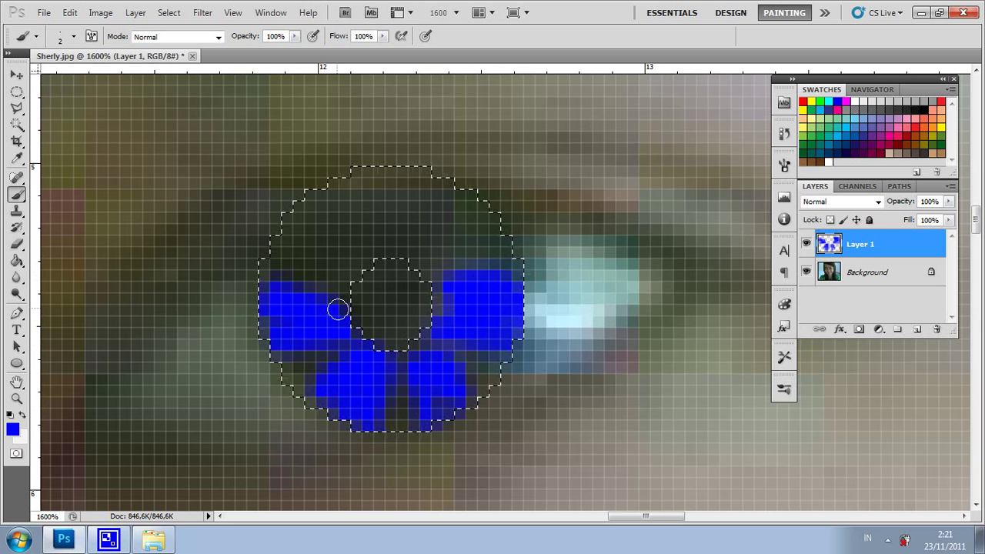
mouse_move(314, 238)
left_mouse_down()
mouse_move(347, 275)
mouse_move(319, 207)
mouse_move(331, 198)
mouse_move(396, 269)
mouse_move(453, 198)
mouse_move(439, 189)
mouse_move(424, 215)
mouse_move(419, 176)
left_mouse_up()
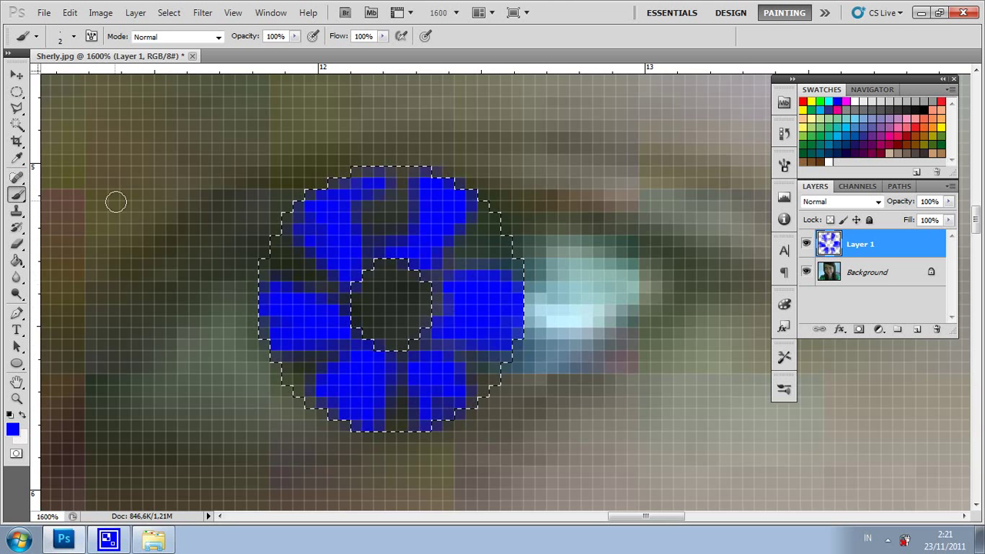
- Change the foreground colour to white ffffff
left_click(13, 429)
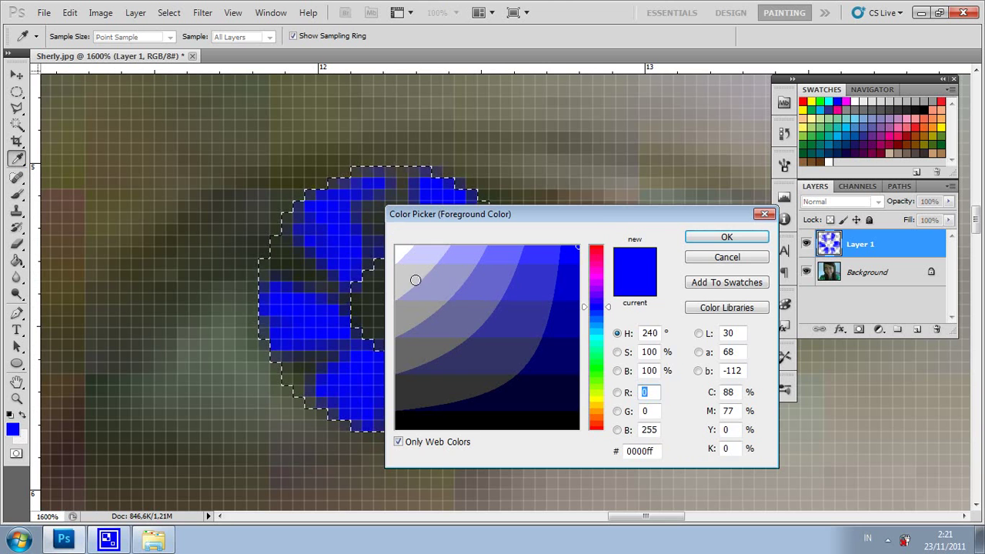
left_click(401, 253)
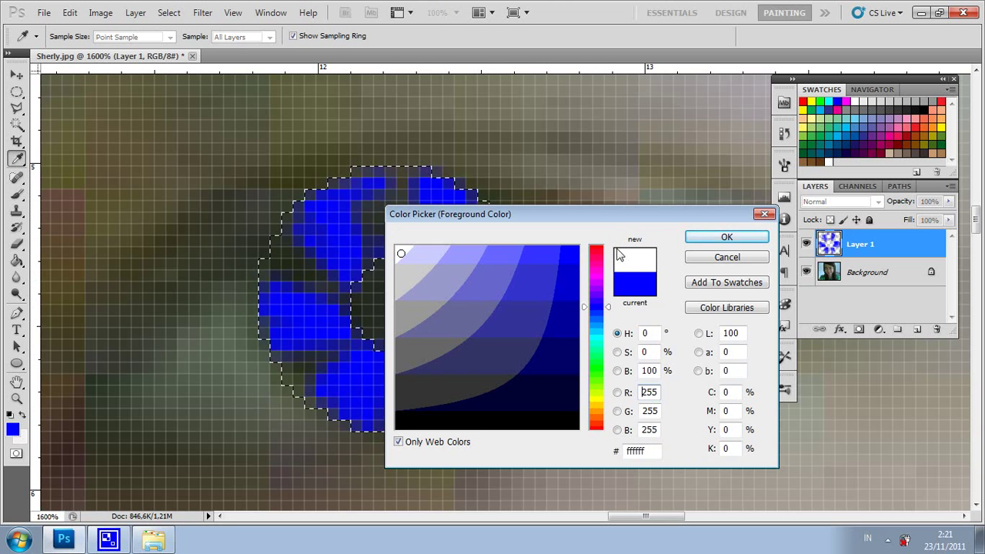
left_click(708, 239)
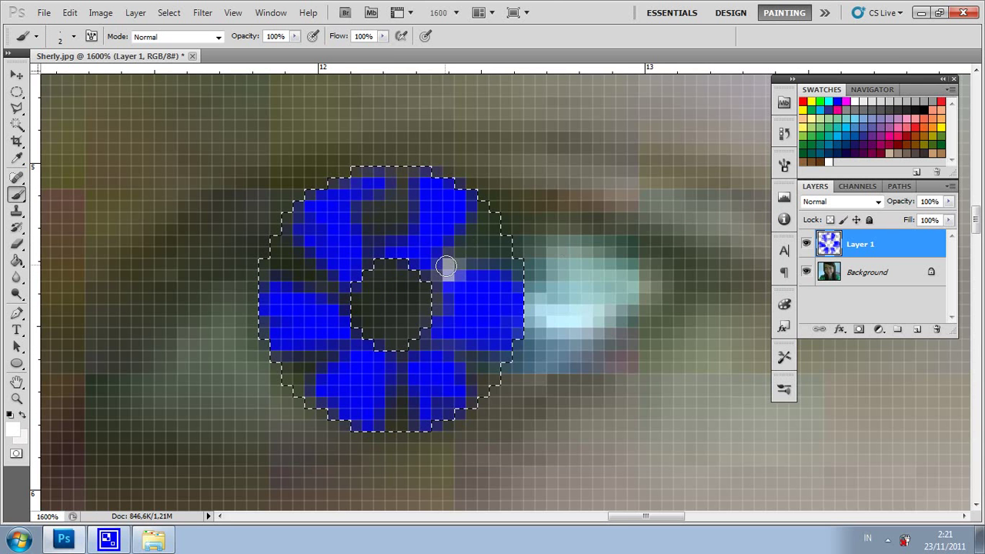
- Paint four white streaks radiating from the pupil across the blue iris
left_click_drag(446, 267, 424, 279)
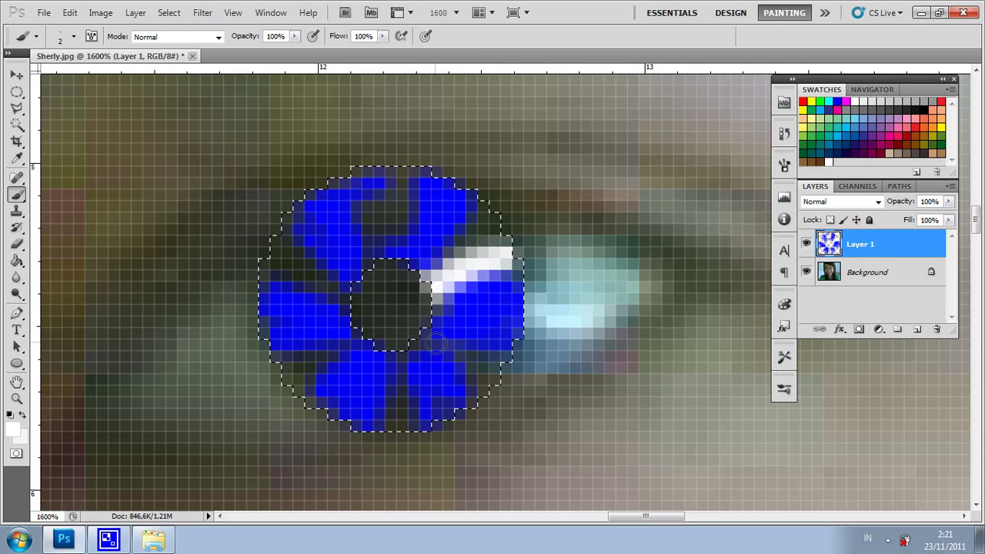
left_click_drag(433, 332, 477, 374)
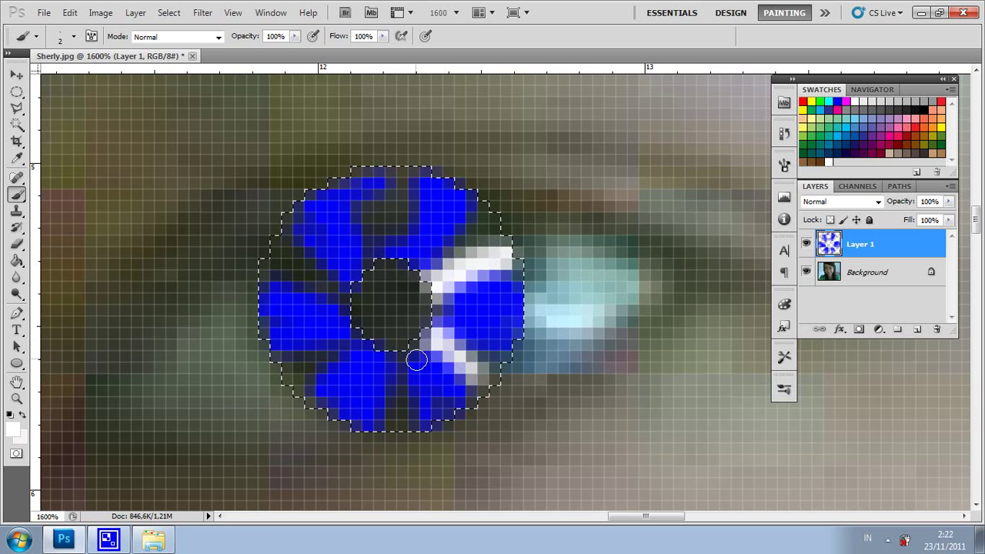
left_click_drag(416, 359, 414, 408)
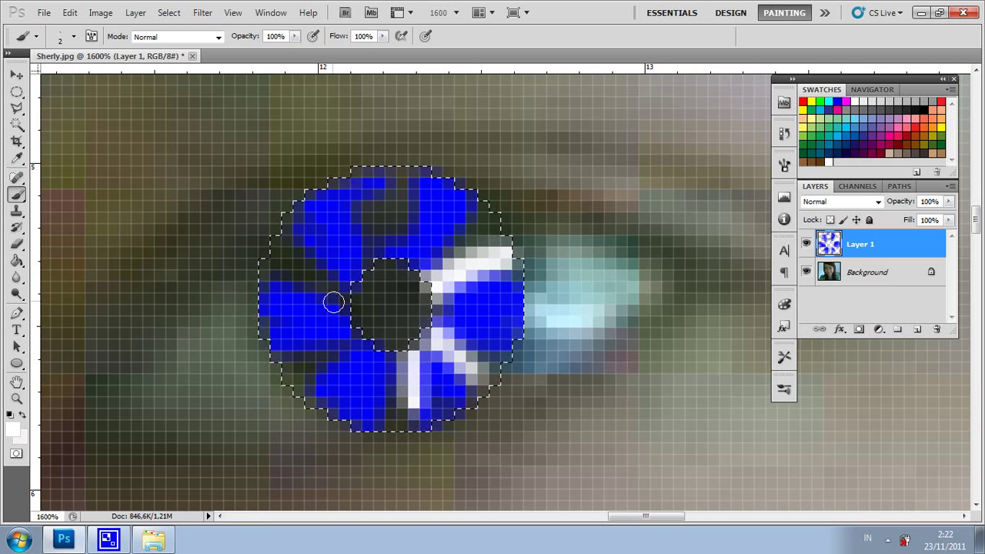
mouse_move(343, 308)
left_mouse_down()
mouse_move(285, 264)
mouse_move(350, 335)
left_mouse_up()
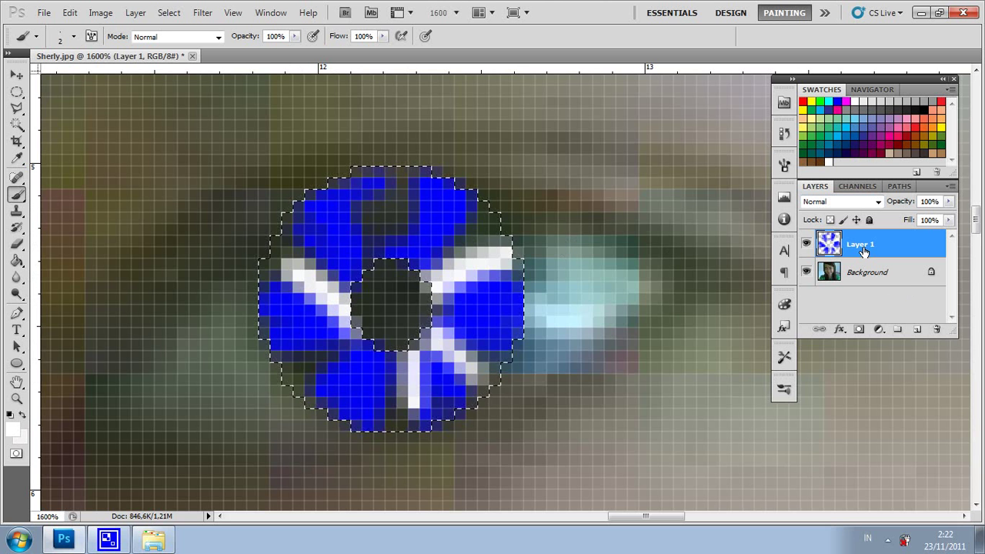
- Zoom out to the whole eye area and deselect the iris selection
key("ctrl+minus")
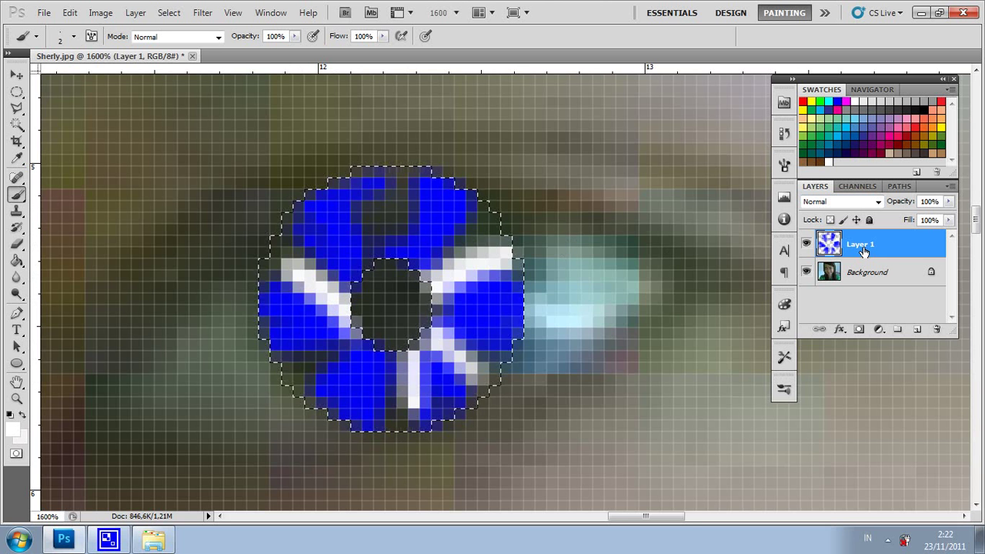
key("ctrl+minus")
key("ctrl+d")
key("ctrl+minus")
key("ctrl+minus")
key("ctrl+minus")
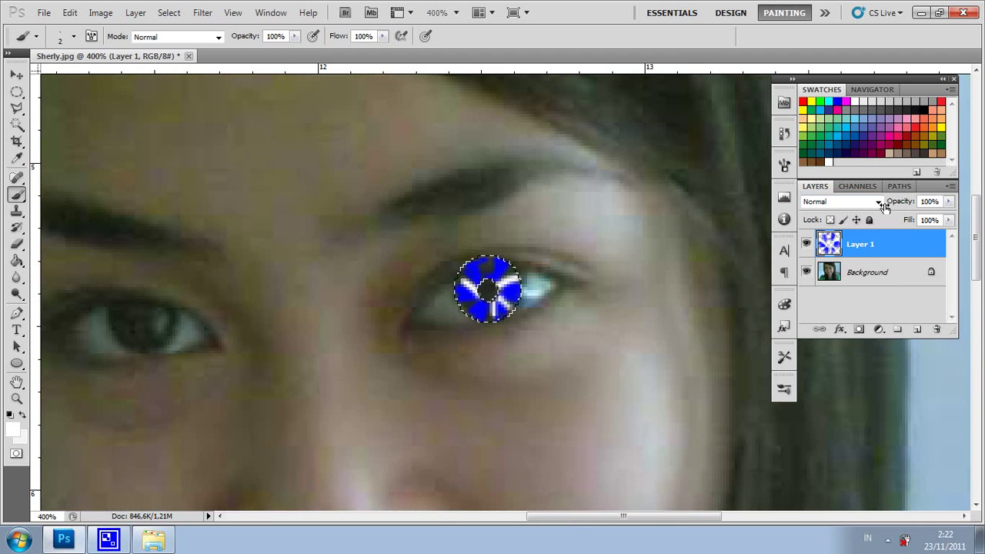
left_click(16, 75)
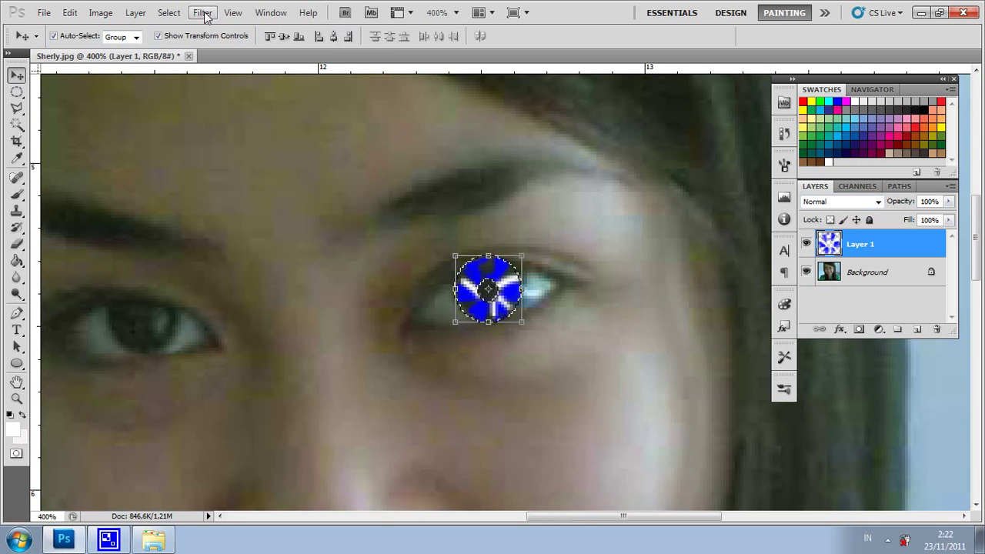
left_click(169, 12)
left_click(182, 41)
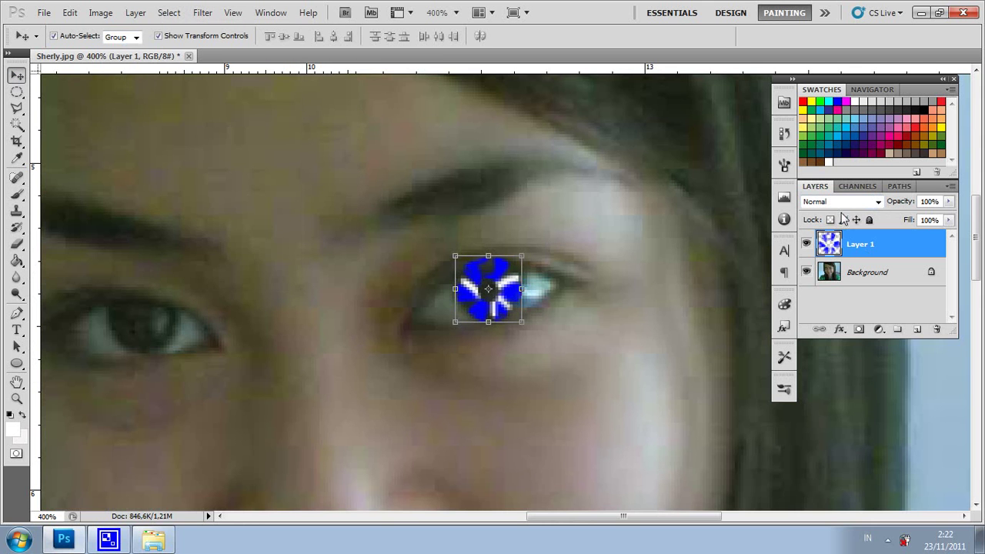
- Set Layer 1's blend mode to Hard Mix
left_click(876, 202)
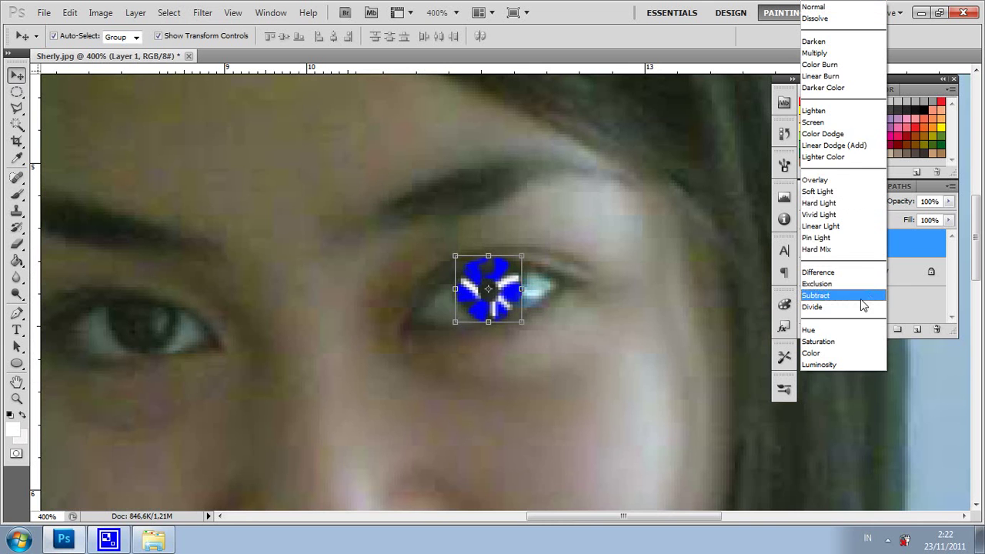
left_click(837, 250)
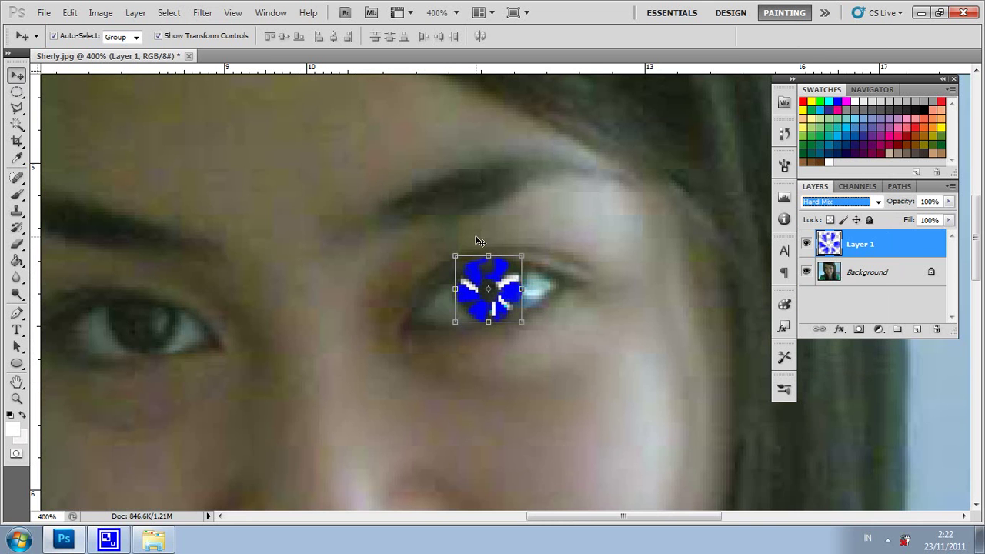
left_click(16, 278)
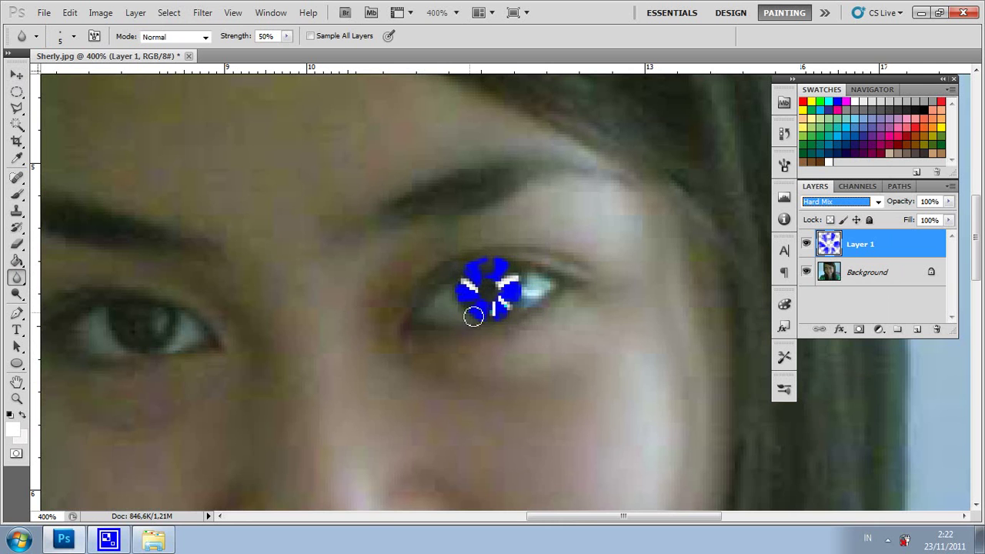
- Blur the blue iris edges and erase blue spilling past the iris top edge
mouse_move(468, 300)
left_mouse_down()
mouse_move(511, 317)
mouse_move(496, 306)
mouse_move(510, 292)
mouse_move(495, 286)
mouse_move(486, 295)
mouse_move(485, 281)
mouse_move(488, 301)
mouse_move(479, 282)
mouse_move(471, 302)
mouse_move(463, 294)
left_mouse_up()
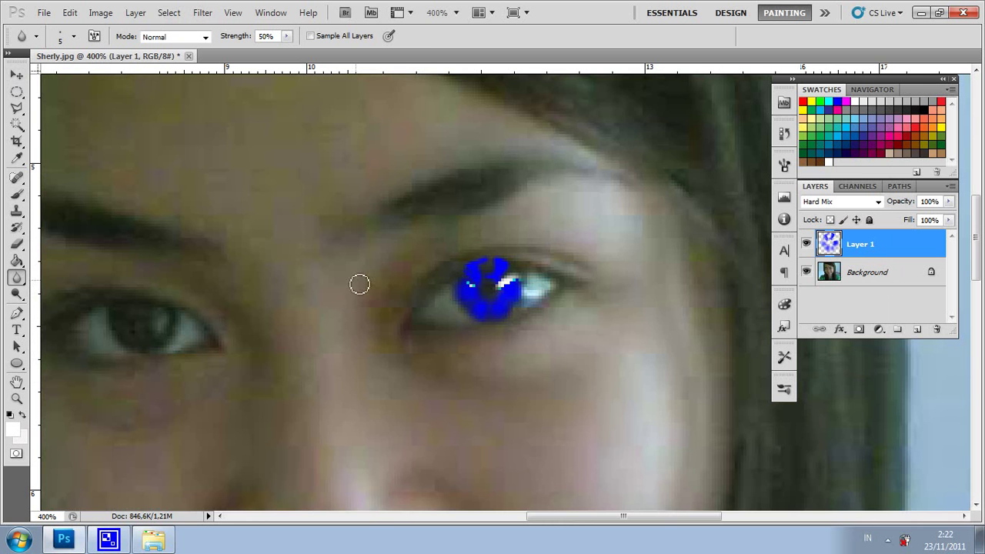
left_click(17, 245)
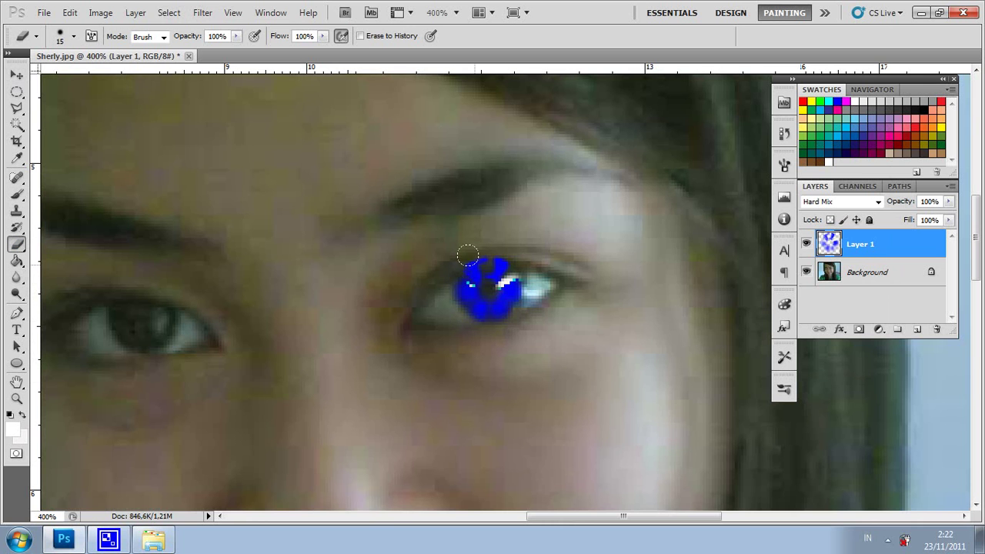
mouse_move(468, 253)
left_mouse_down()
mouse_move(477, 265)
mouse_move(508, 267)
left_mouse_up()
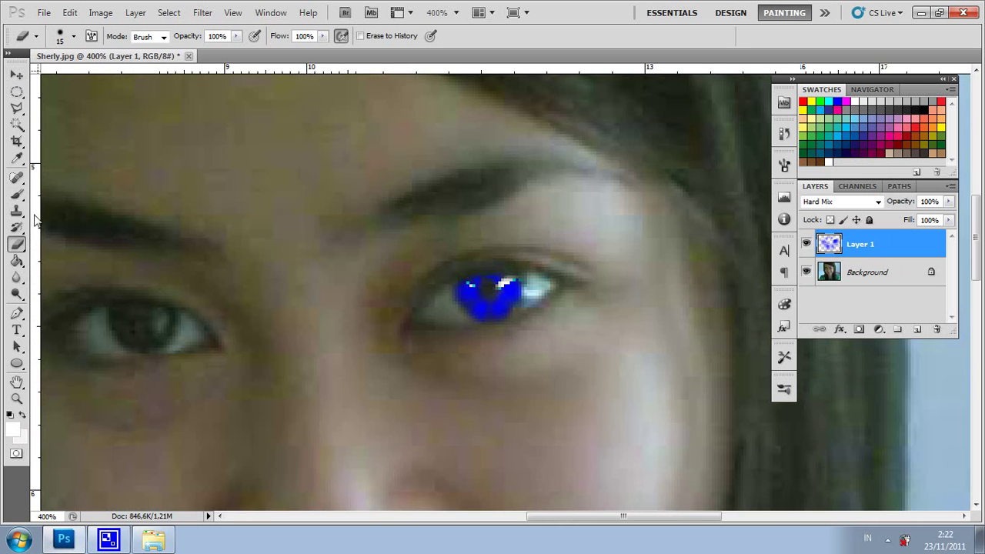
left_click(17, 277)
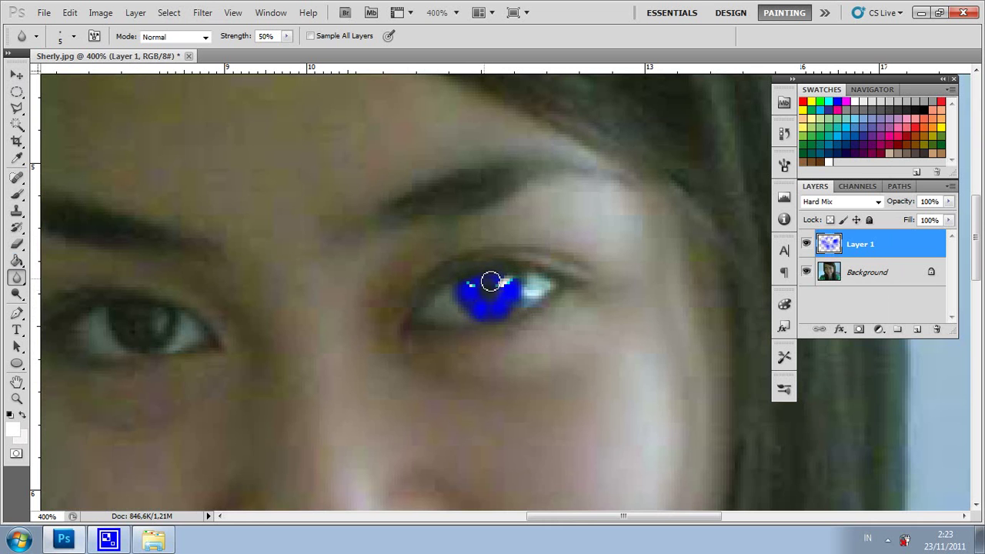
mouse_move(519, 266)
left_mouse_down()
mouse_move(501, 288)
mouse_move(466, 295)
mouse_move(506, 280)
mouse_move(478, 294)
left_mouse_up()
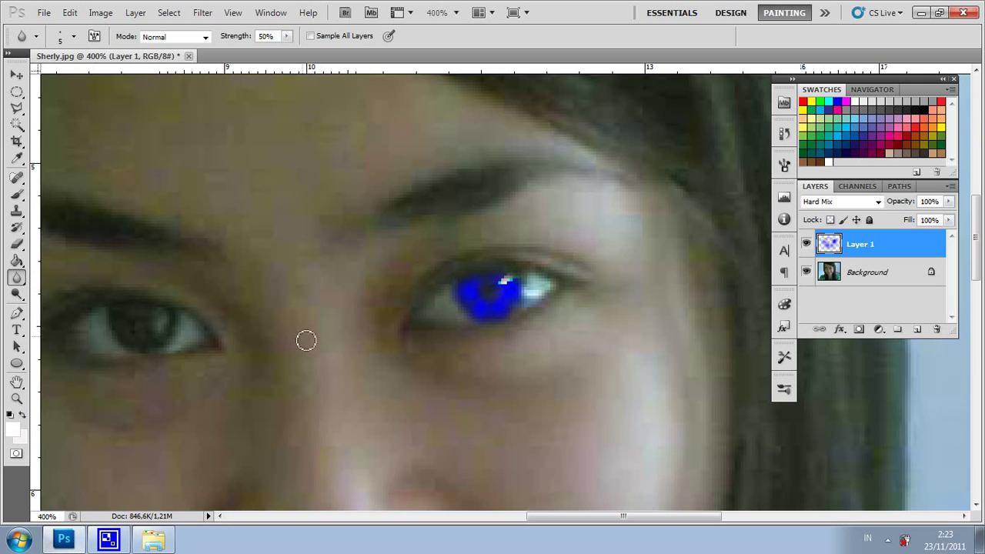
- Duplicate the blue lens layer as Layer 1 copy and move it onto the left iris
right_click(857, 248)
left_click(788, 237)
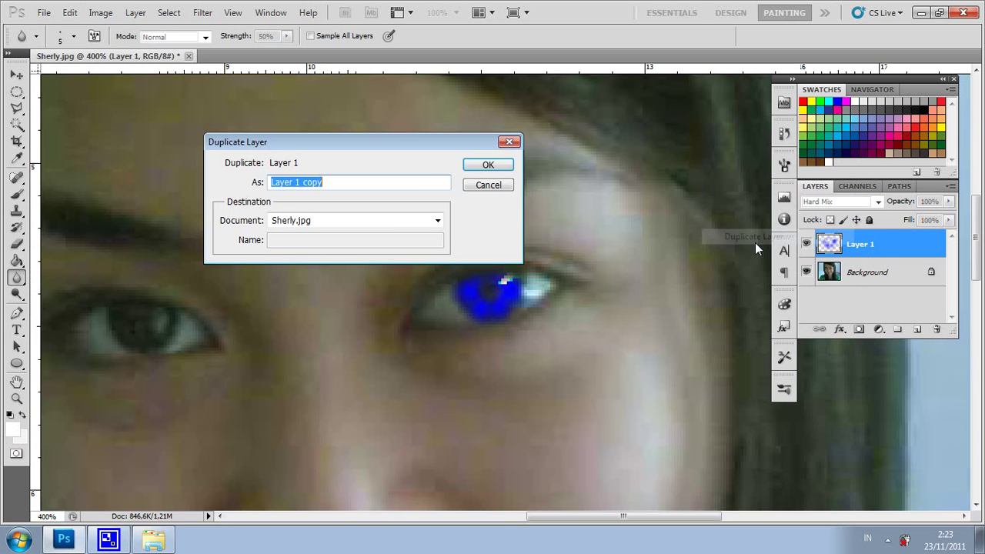
left_click(480, 166)
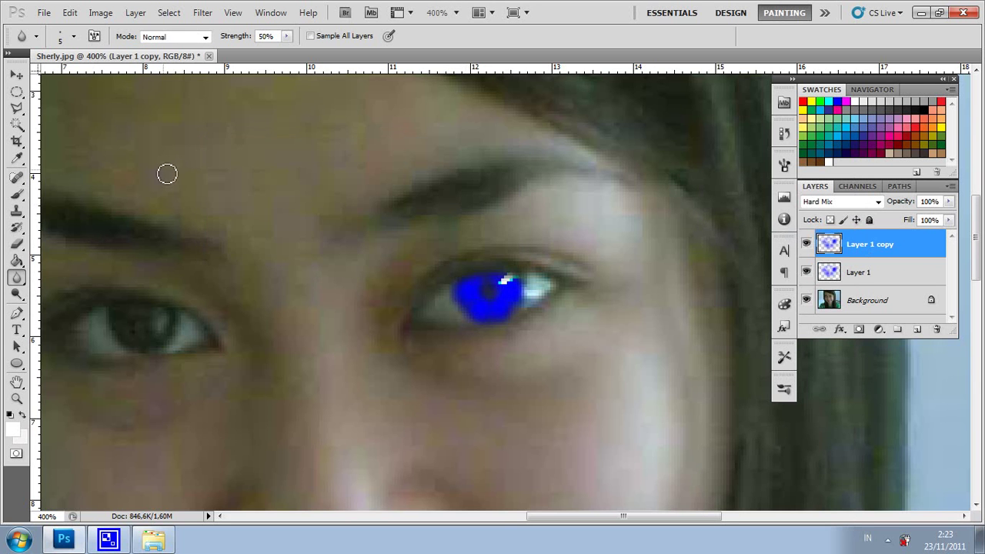
left_click(15, 75)
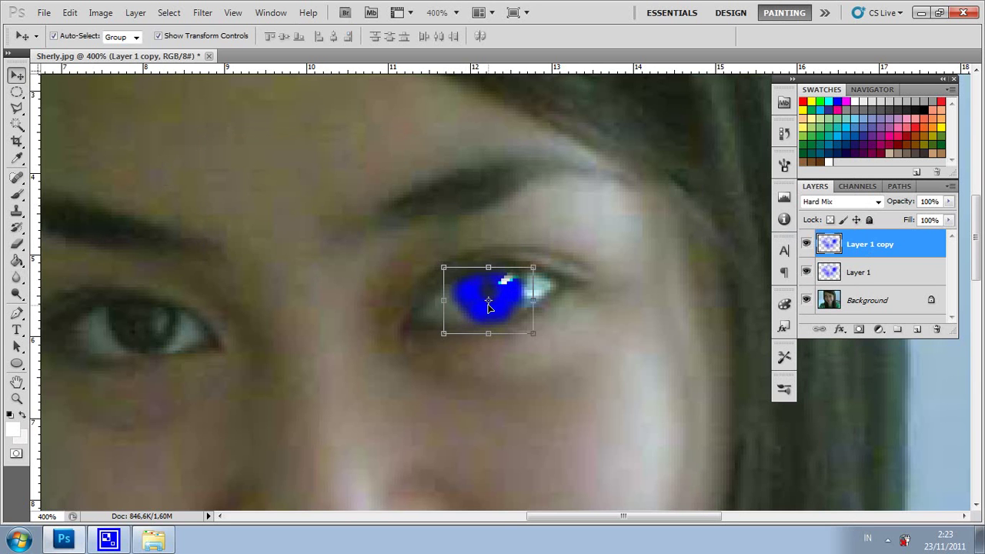
left_click_drag(488, 306, 143, 344)
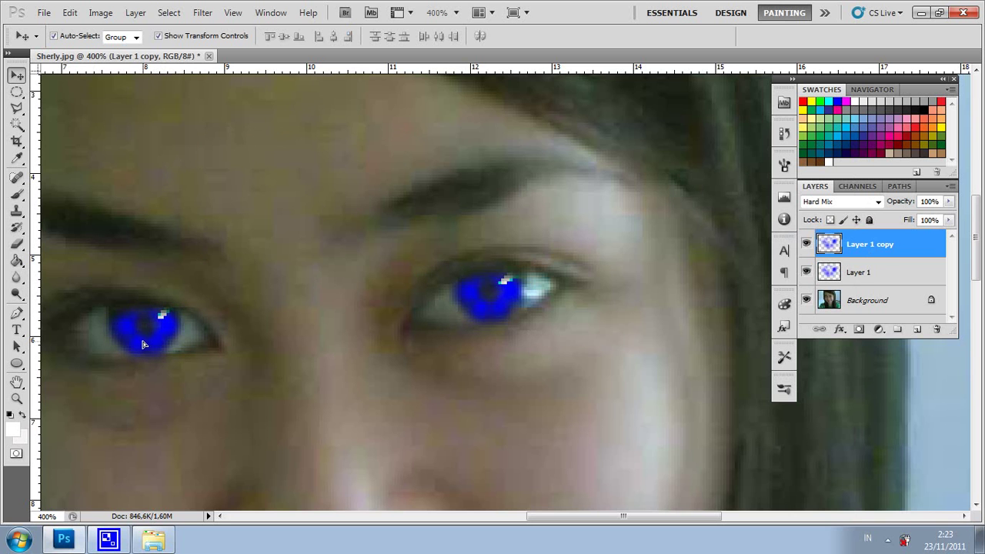
left_click(16, 244)
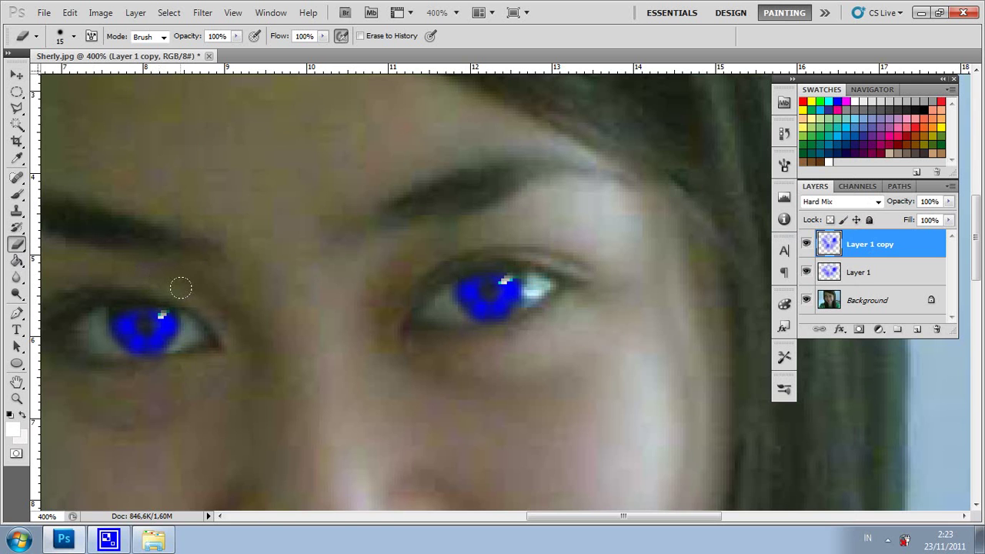
- Lower Layer 1 copy's opacity to 43% and Layer 1's opacity to 47%
left_click(948, 201)
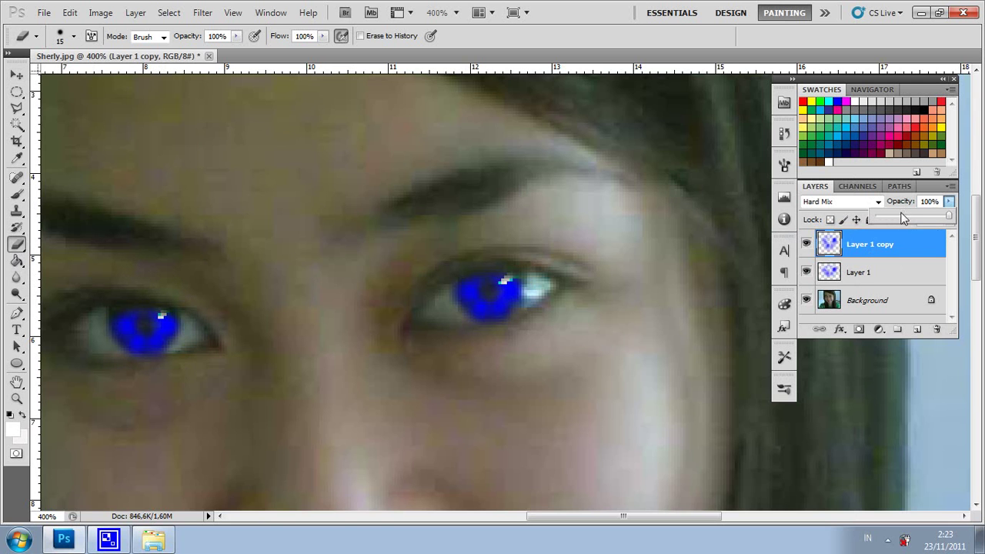
left_click_drag(904, 219, 912, 223)
left_click_drag(909, 219, 904, 221)
left_click(17, 75)
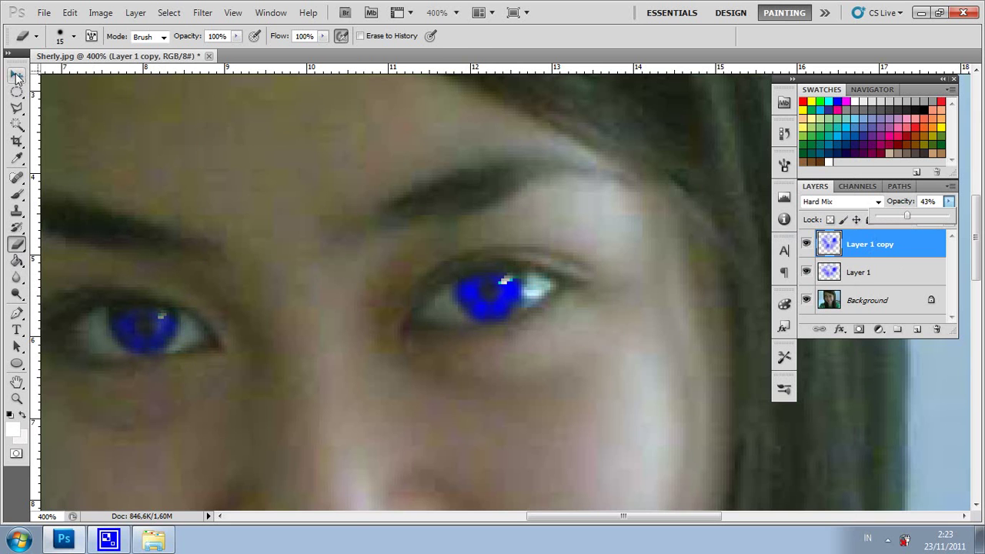
left_click(465, 305)
left_click(949, 201)
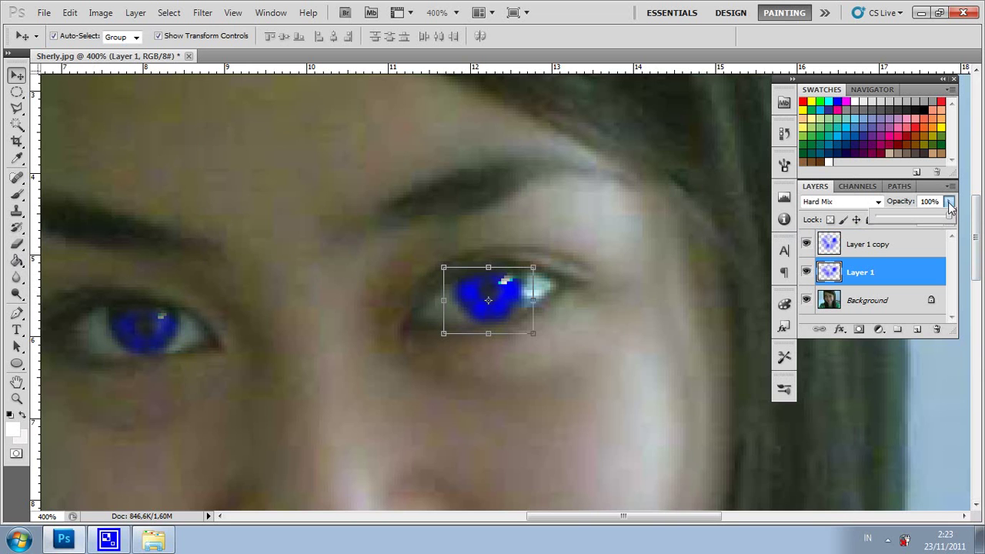
left_click_drag(916, 221, 913, 221)
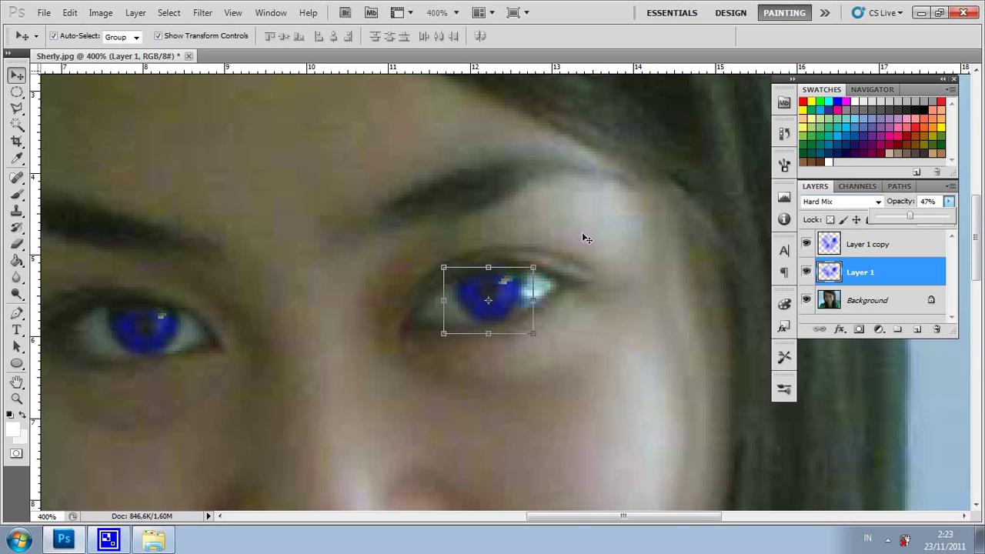
- Blur the edges of both blue irises, then view the whole portrait
left_click(16, 278)
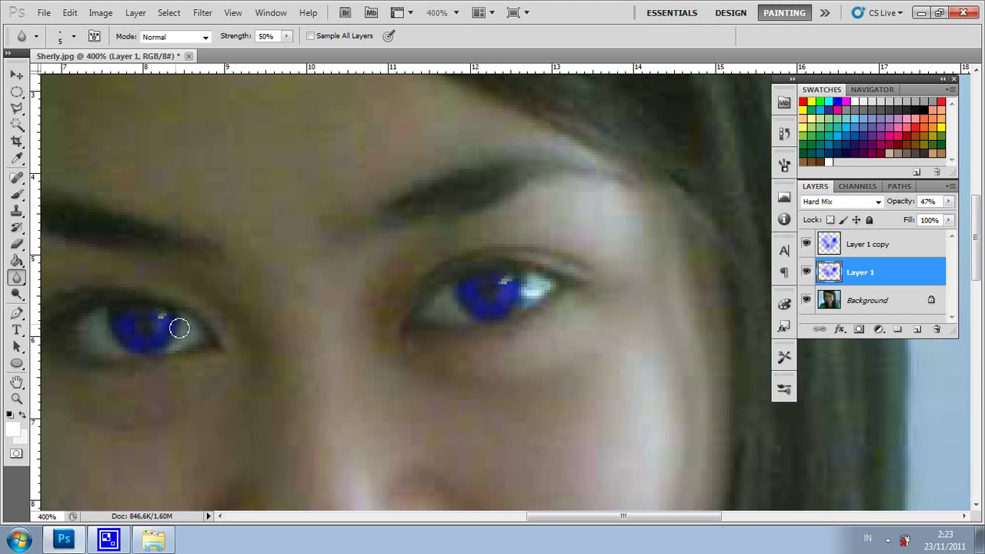
mouse_move(460, 317)
left_mouse_down()
mouse_move(485, 303)
mouse_move(475, 290)
mouse_move(505, 295)
left_mouse_up()
left_click_drag(212, 322, 144, 319)
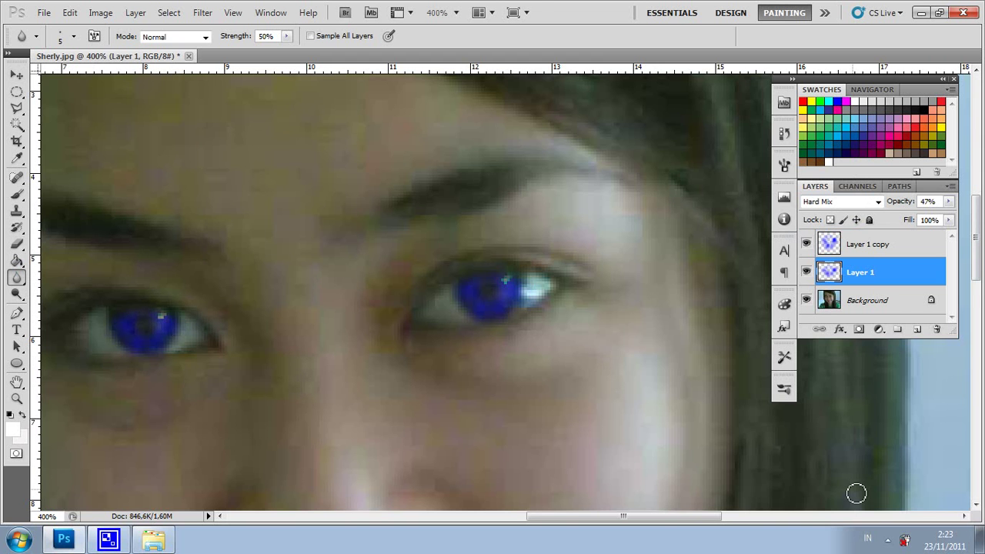
key("ctrl+alt+0")
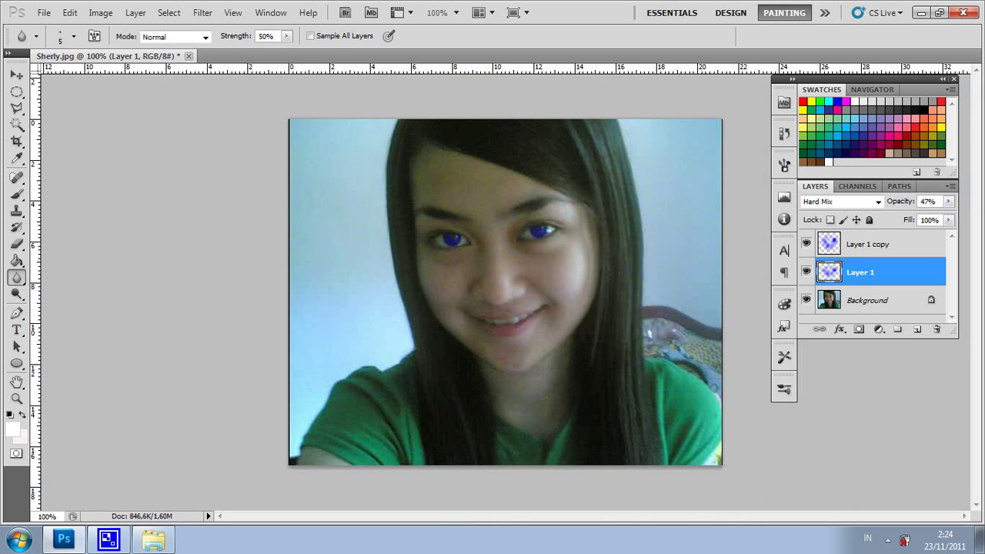
- Bring CamStudio forward from the taskbar and dismiss its jump list
left_click(107, 543)
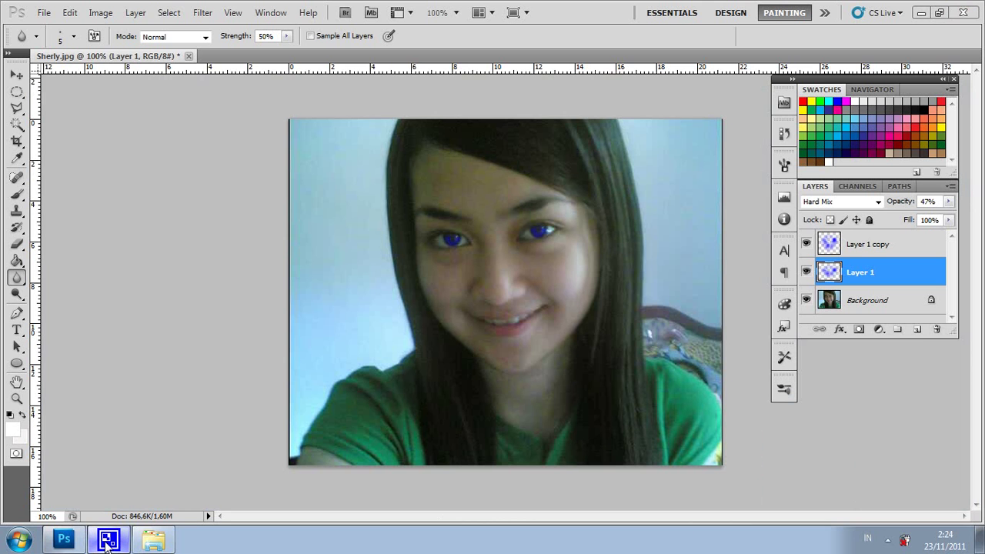
right_click(107, 543)
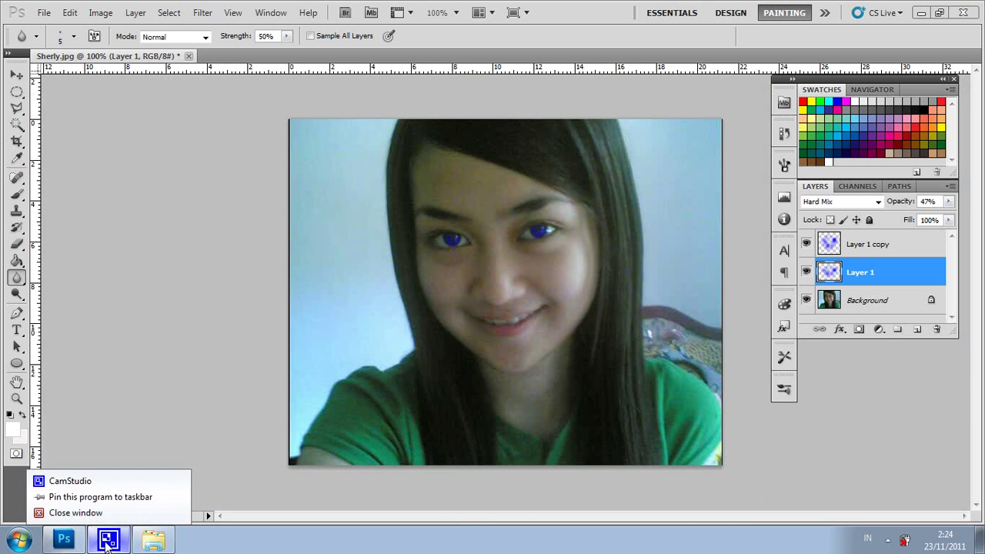
left_click(90, 483)
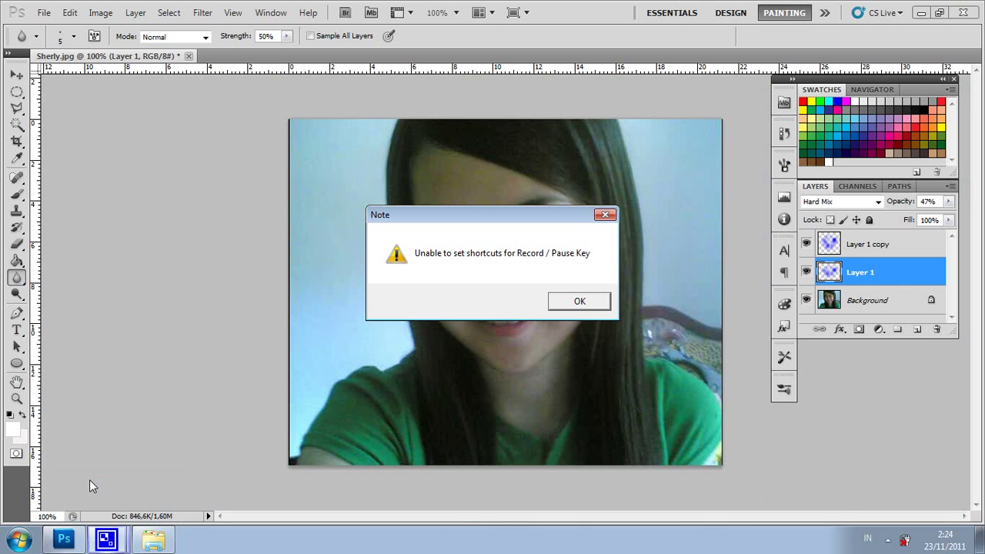
- Acknowledge CamStudio's Record/Pause, Stop and Cancel Recording shortcut key warnings
left_click(572, 304)
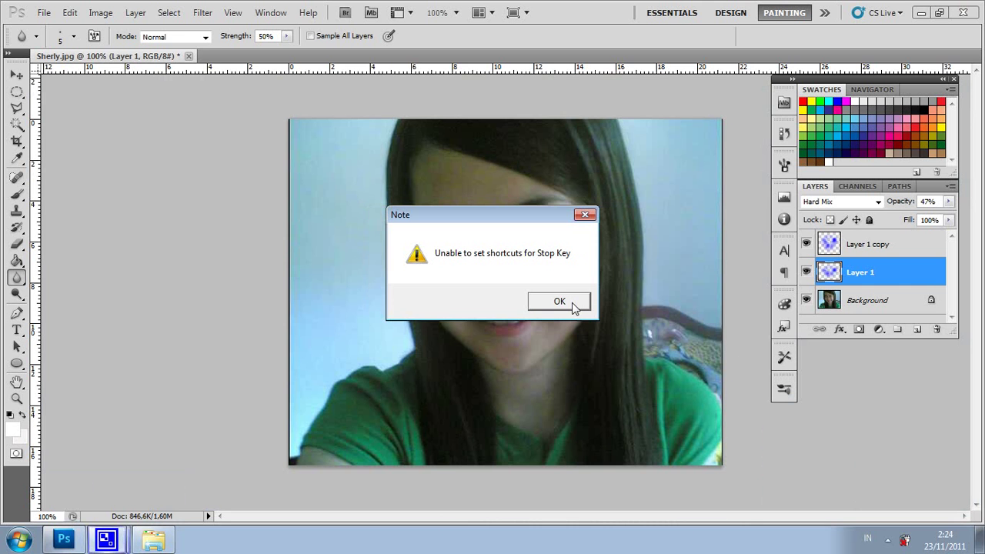
left_click(572, 305)
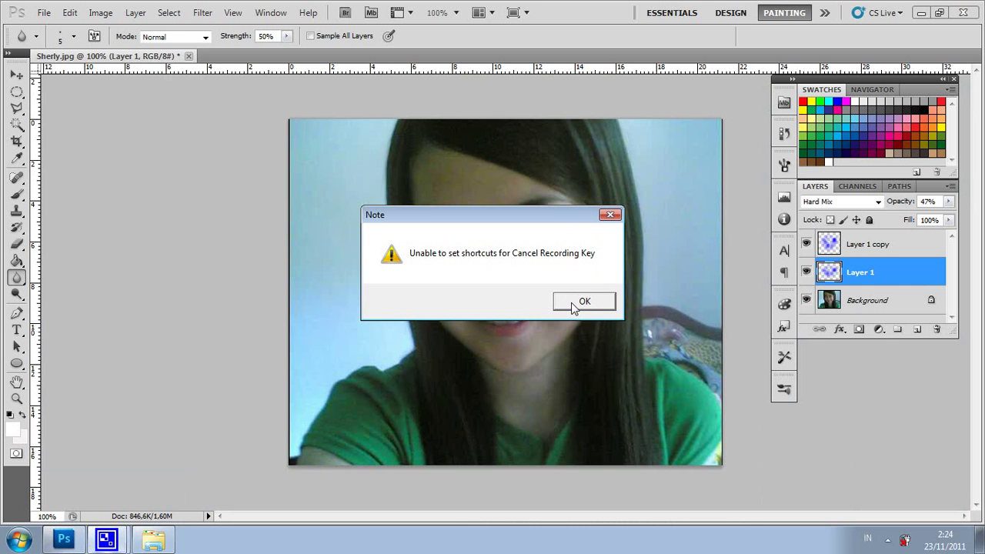
left_click(574, 305)
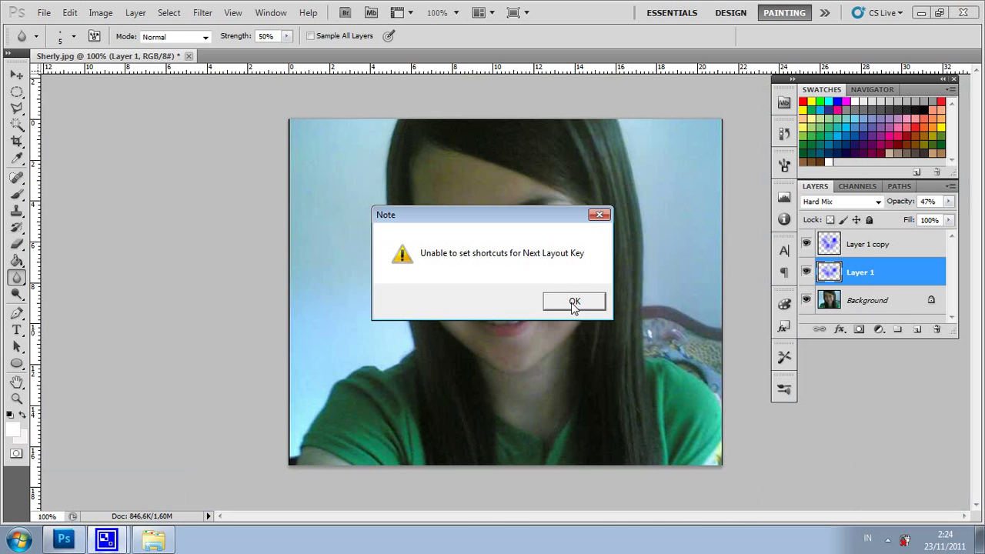
left_click(573, 304)
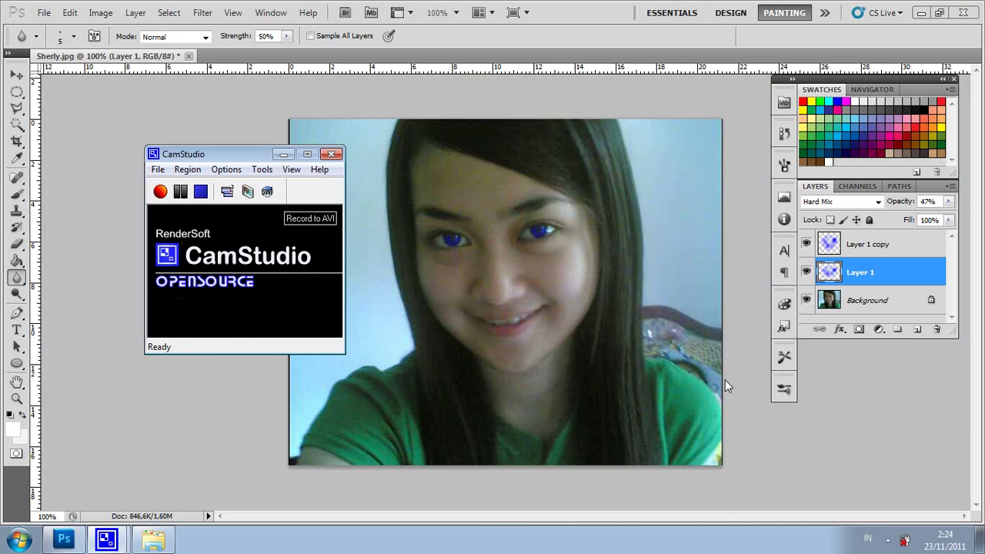
- Close the CamStudio window and open its tray recording-control menu
left_click(888, 541)
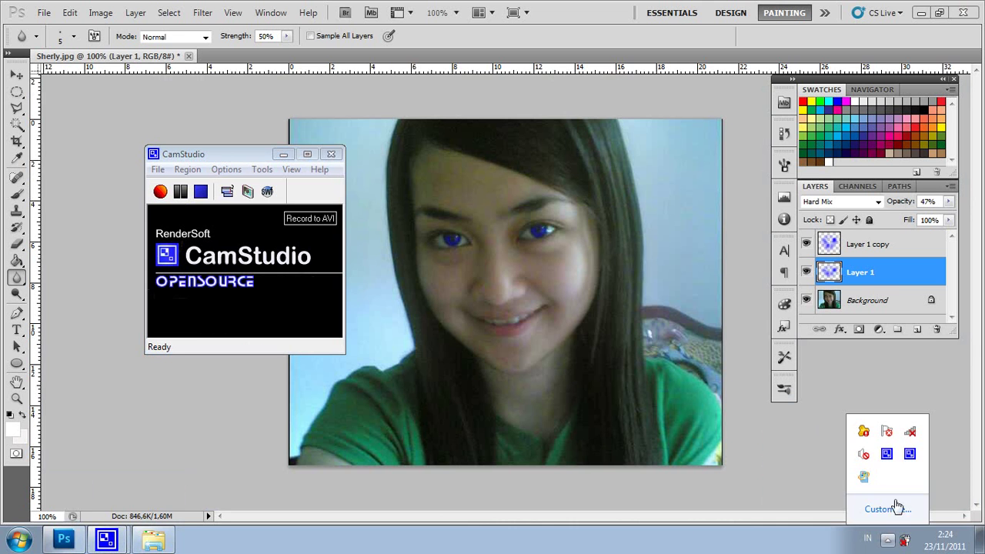
left_click(331, 154)
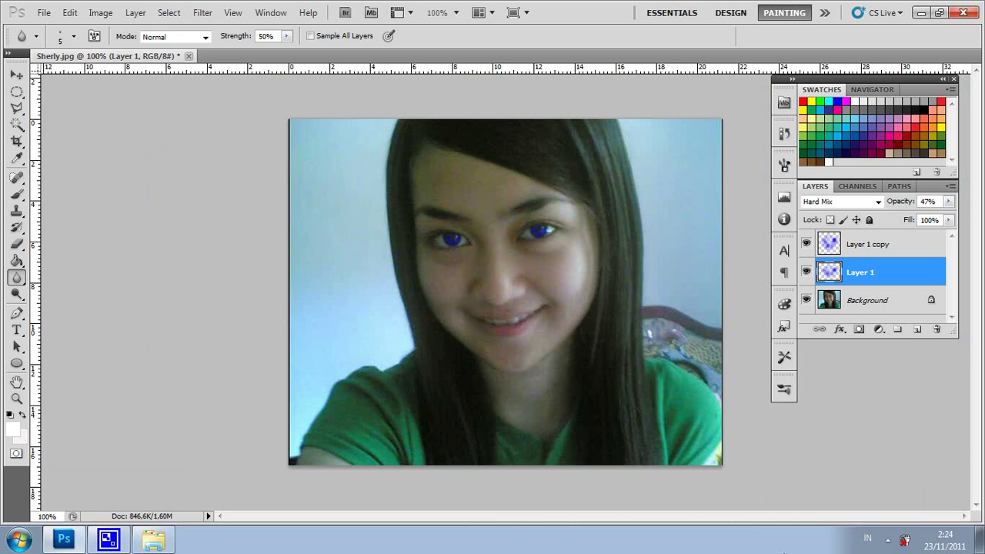
left_click(888, 542)
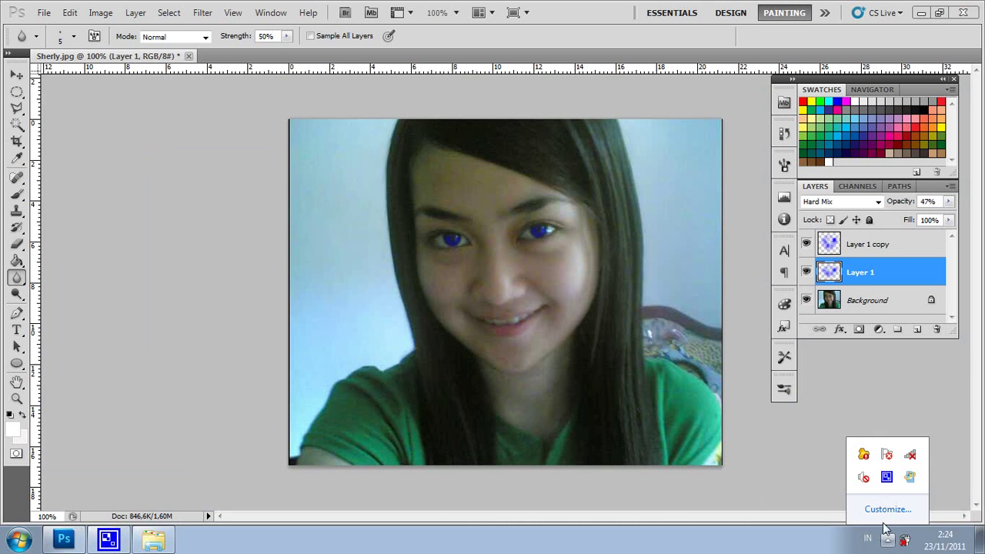
right_click(886, 479)
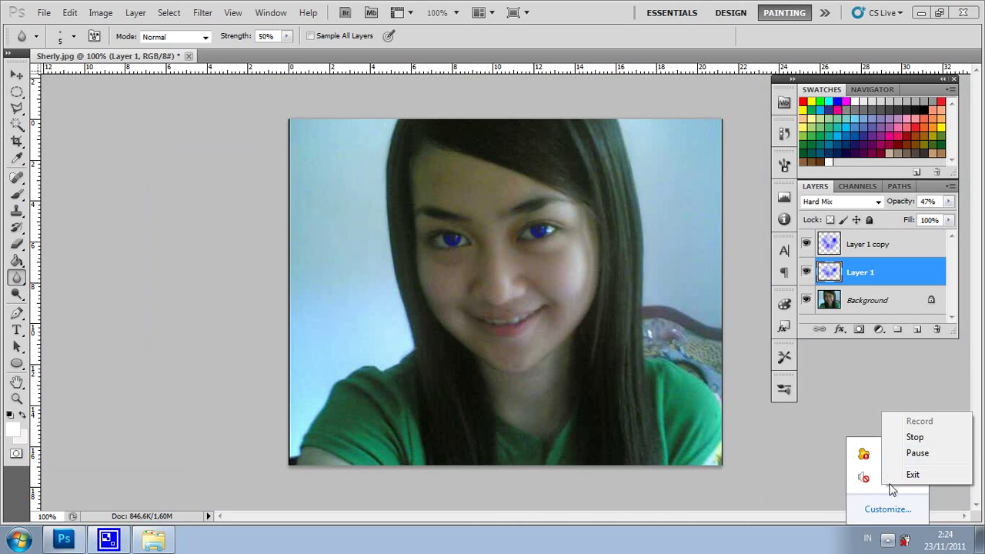